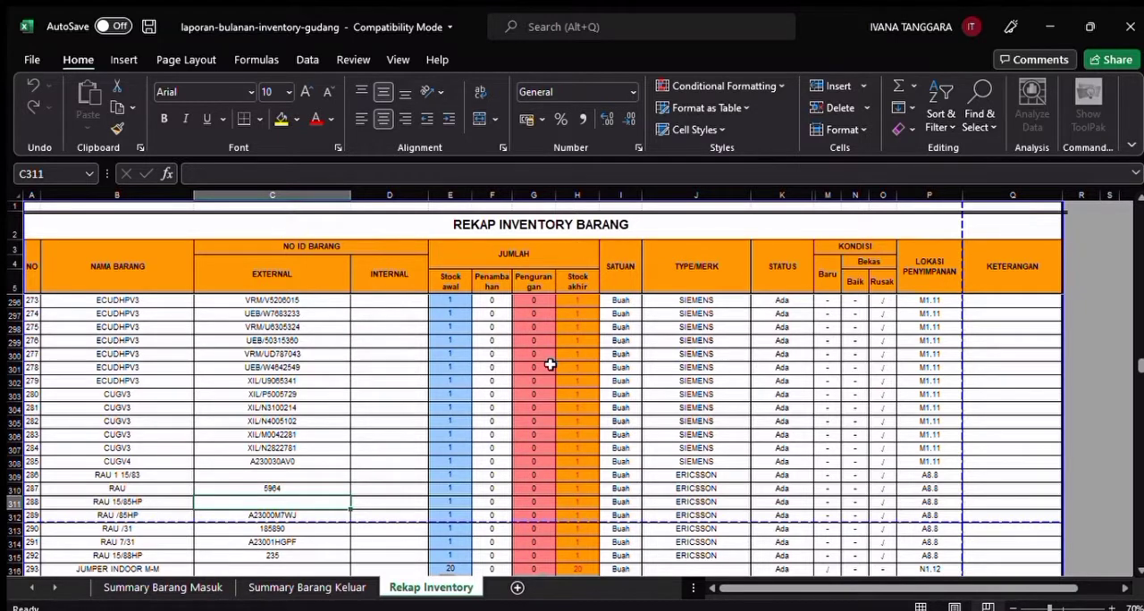
Convert the whole inventory data range on the Rekap Inventory sheet into a table with a header row
key(ctrl+a)
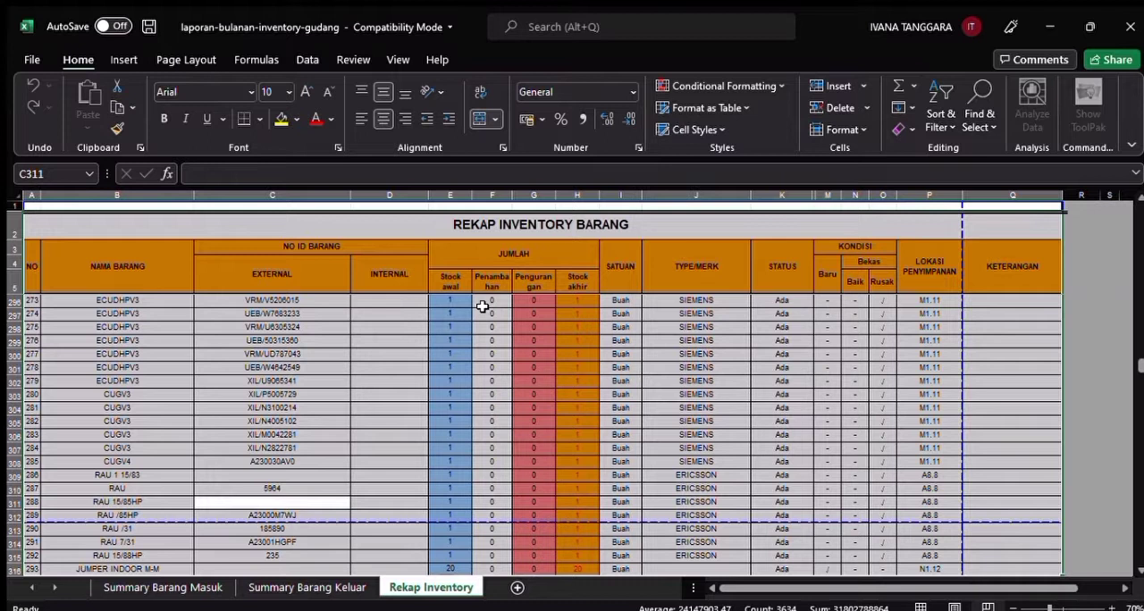
key(ctrl+c)
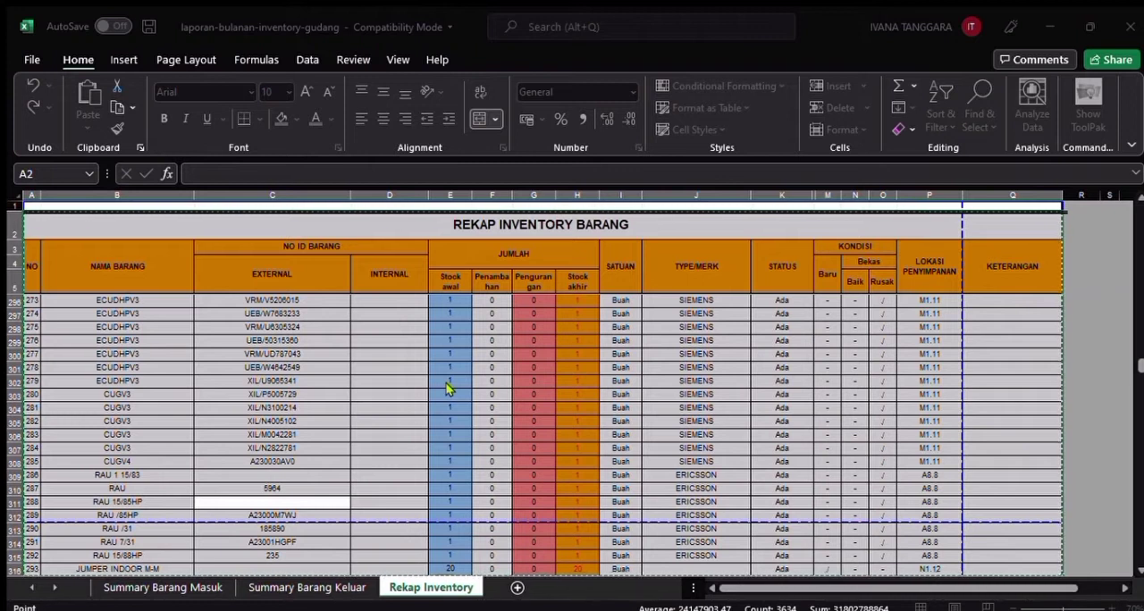
key(Escape)
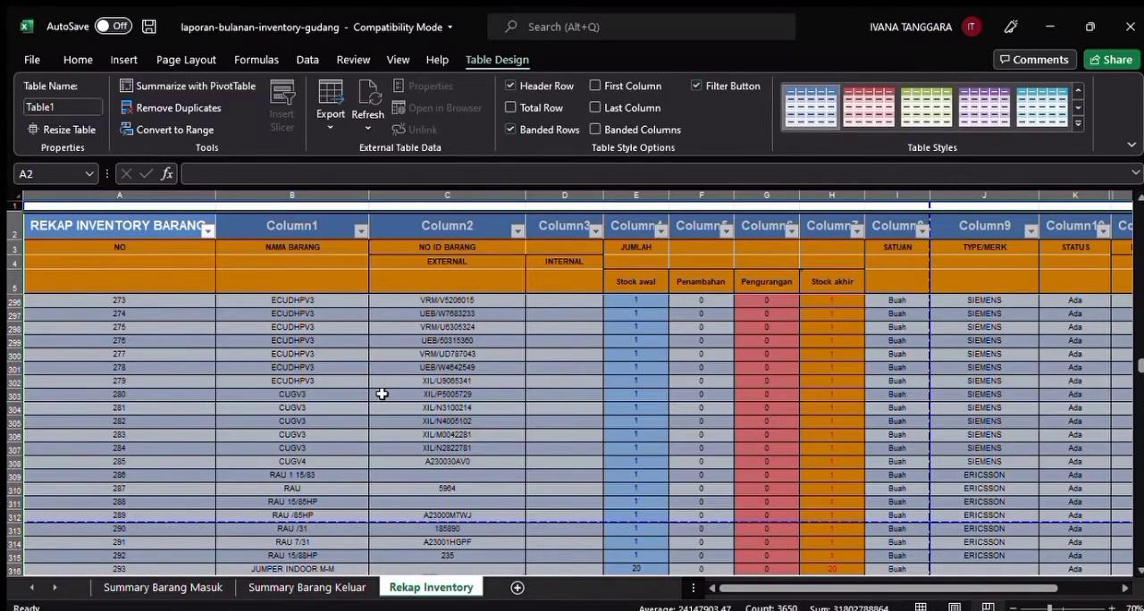
Summarize the inventory table with a PivotTable on a new worksheet and rename that sheet "produk 1"
click(219, 87)
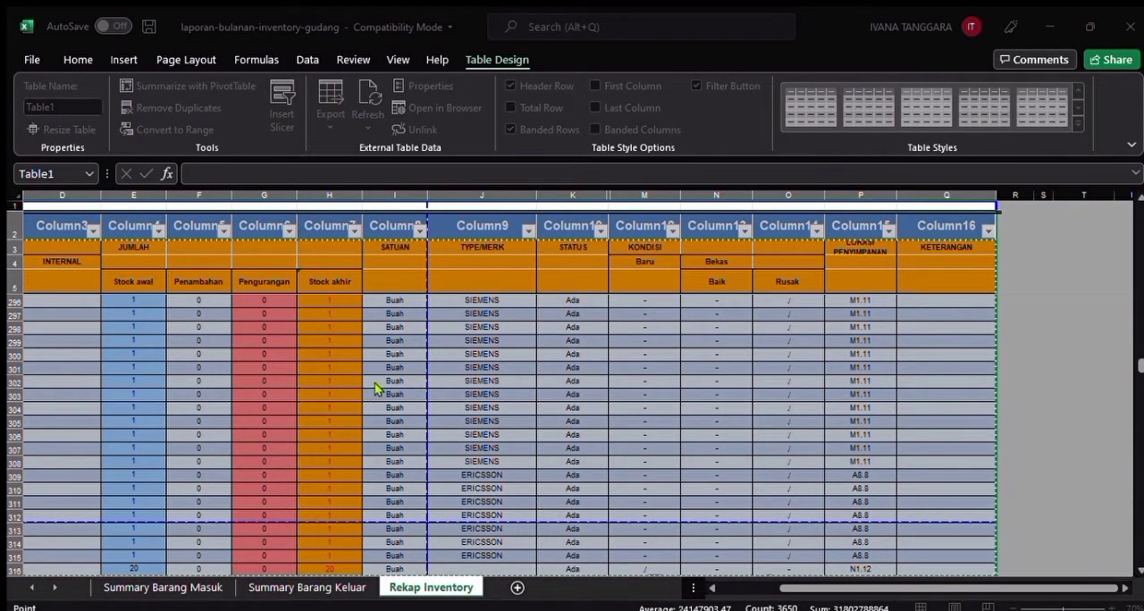
click(574, 432)
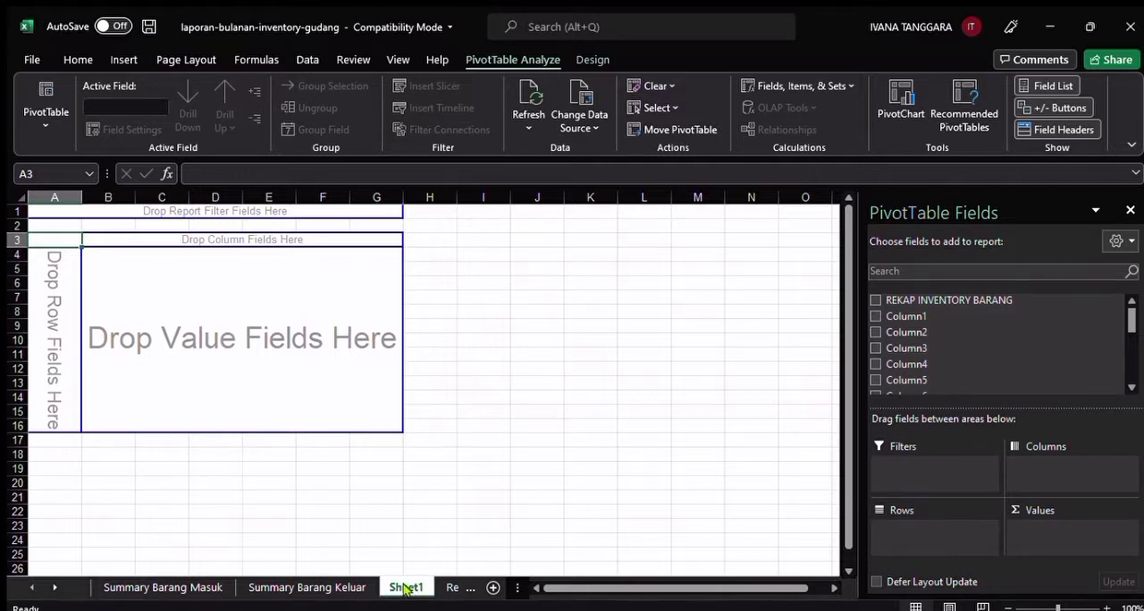
double_click(406, 589)
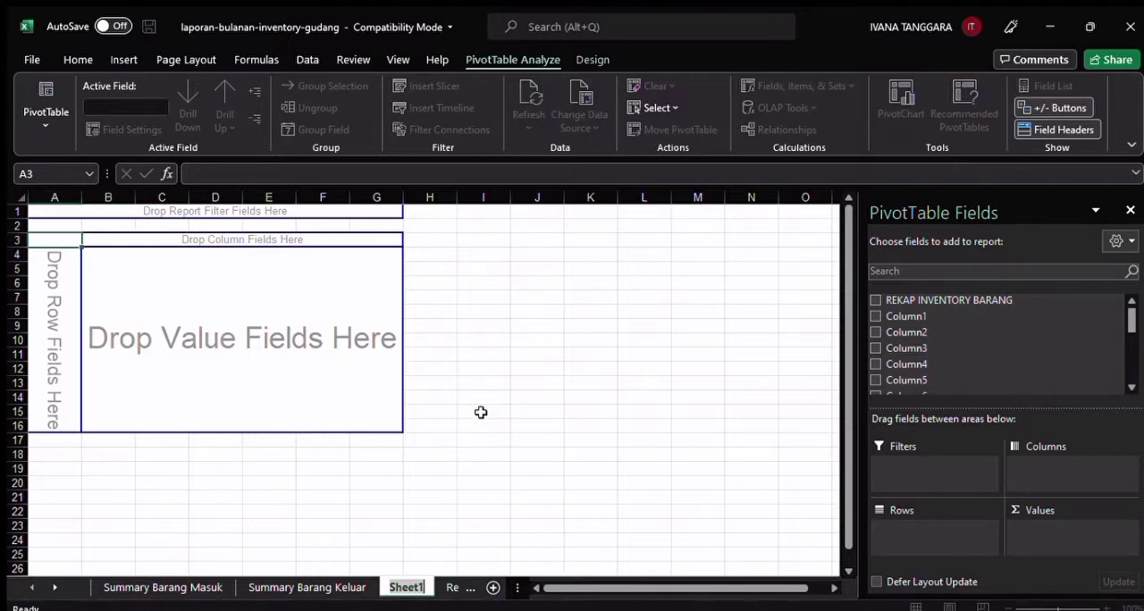
key(BackSpace)
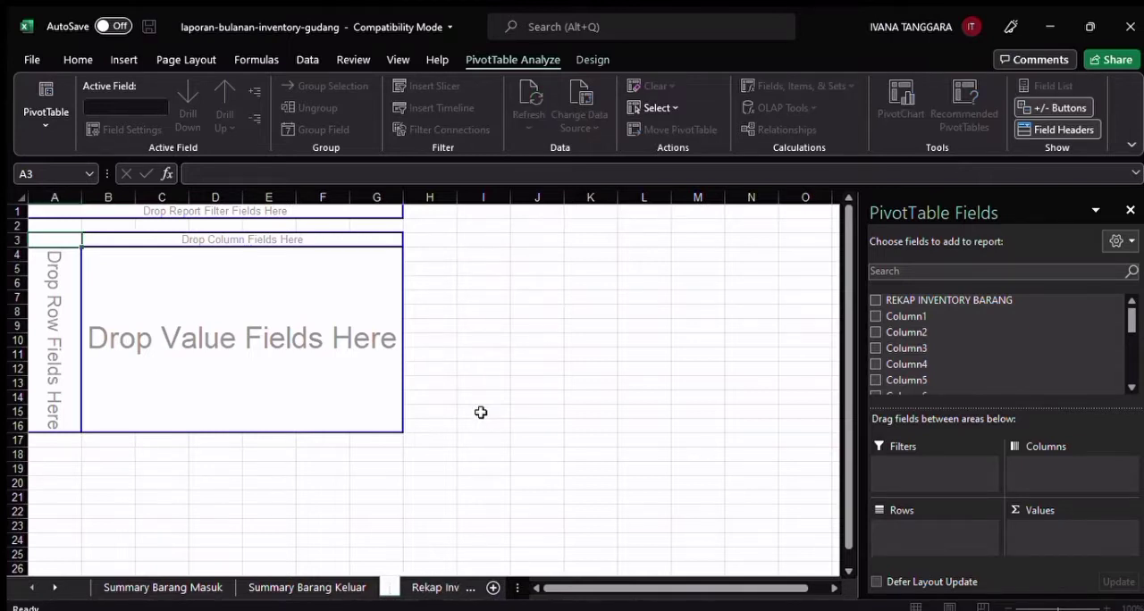
text(produk 1)
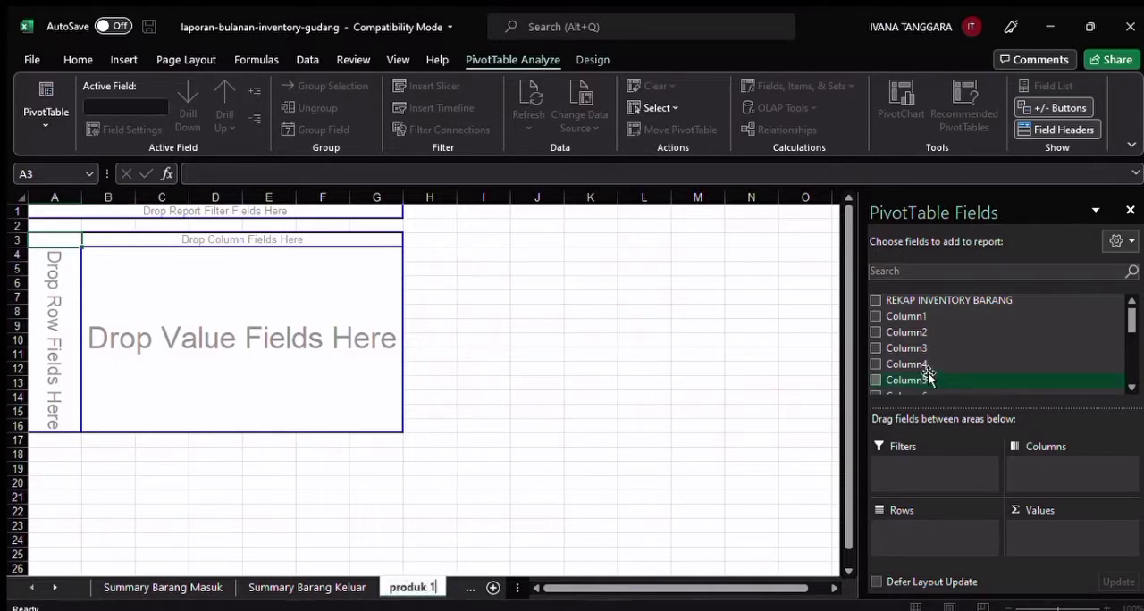
Add the fields REKAP INVENTORY BARANG, Column1 and Column7 to the PivotTable
click(875, 301)
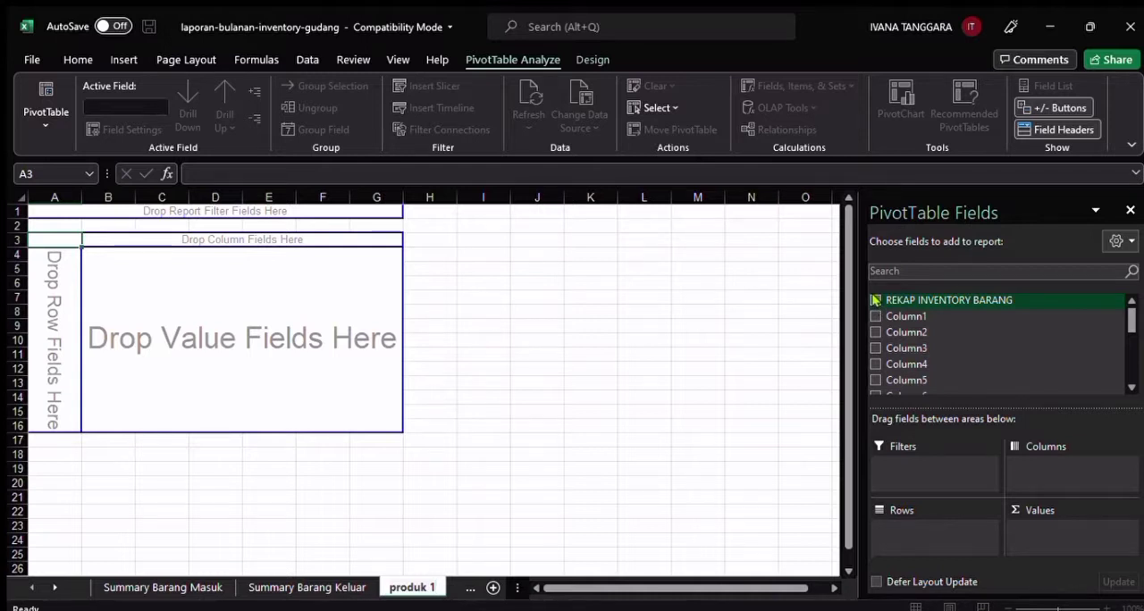
click(875, 300)
click(876, 316)
scroll(891, 371, down, 4)
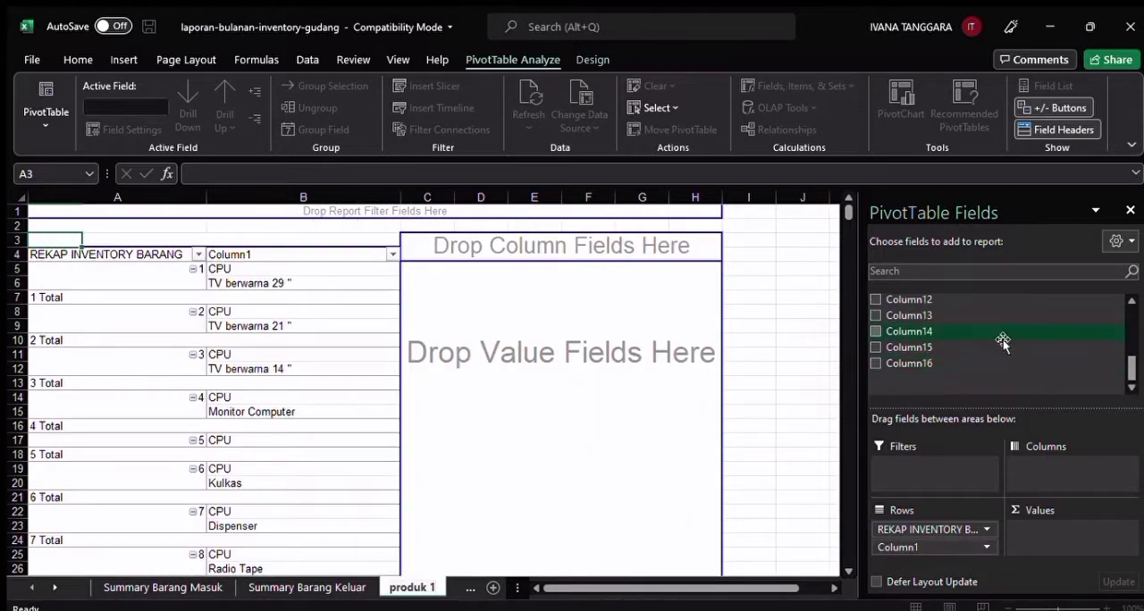
drag(1130, 359, 1129, 337)
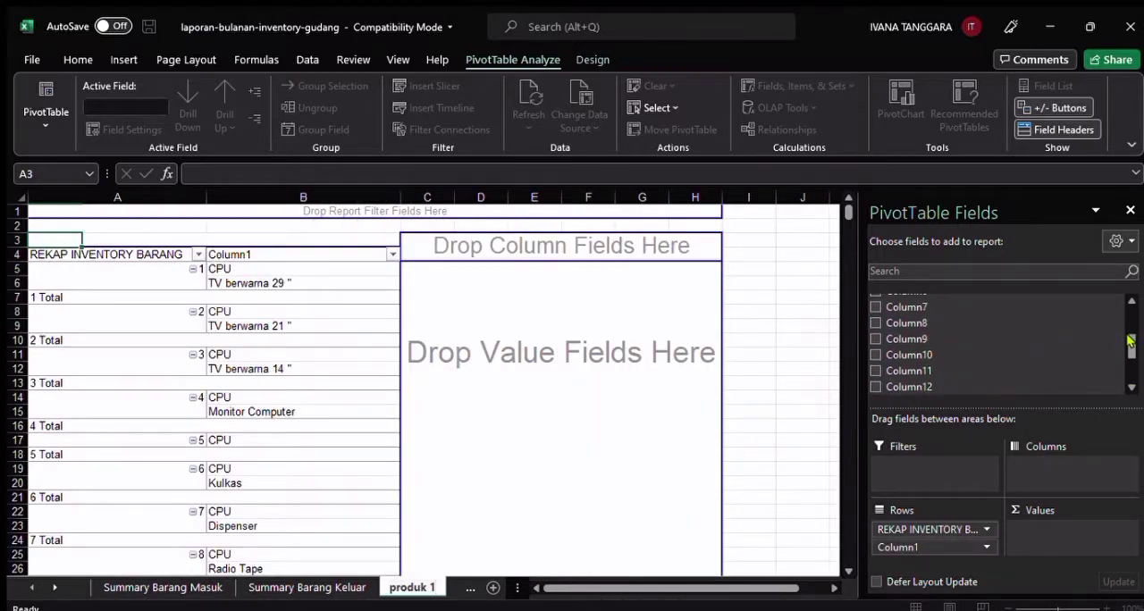
click(876, 307)
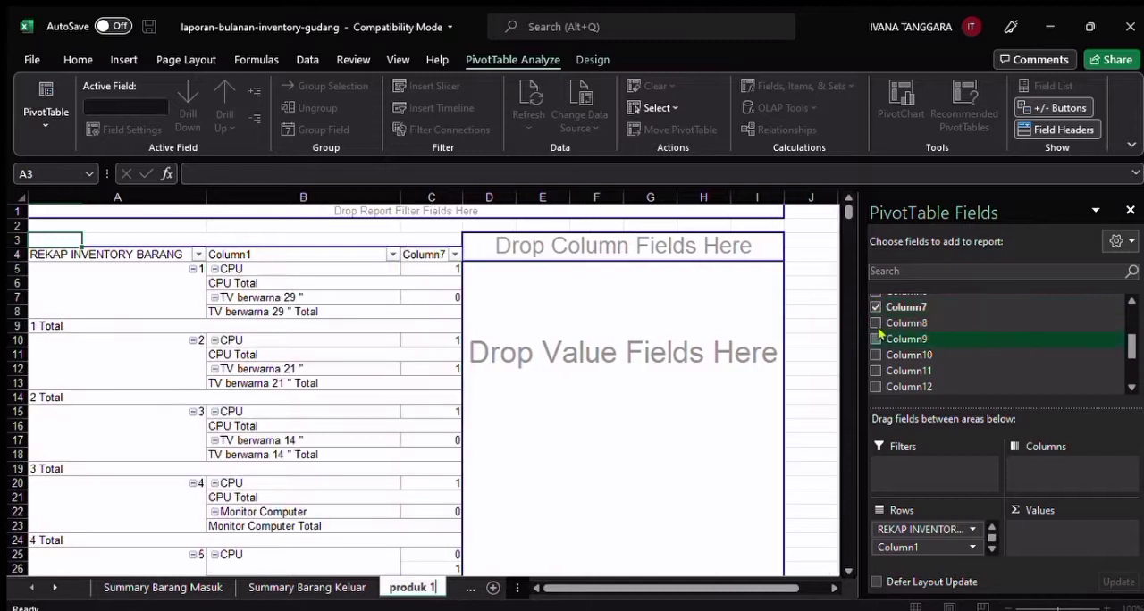
Use REKAP INVENTORY BARANG as the PivotTable's report filter and Column7 as its values field
click(910, 531)
drag(910, 530, 919, 465)
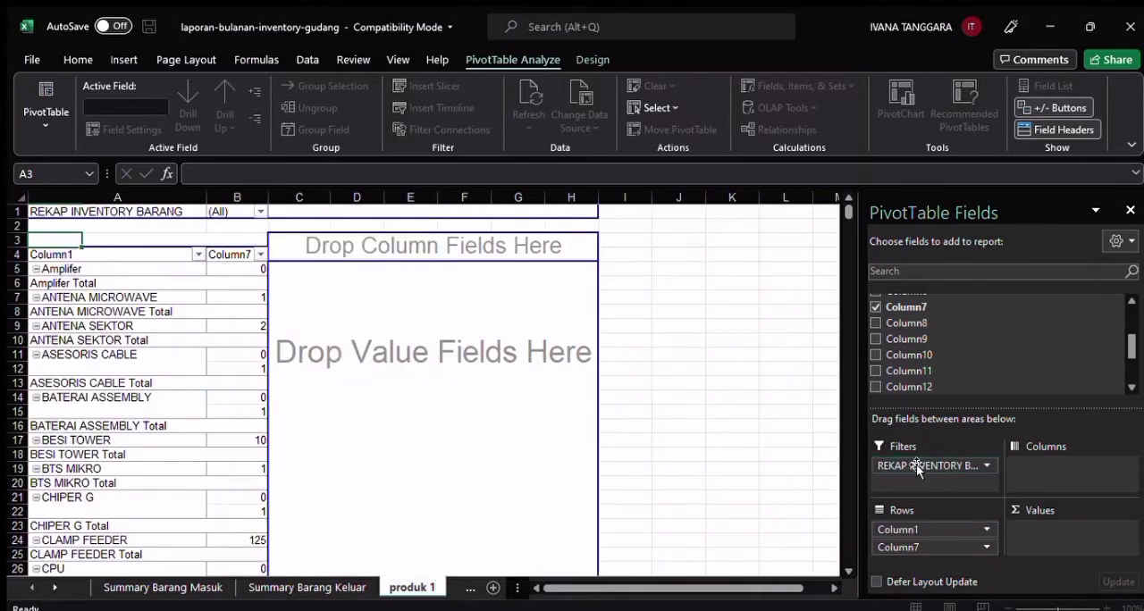
click(918, 552)
drag(918, 552, 1054, 530)
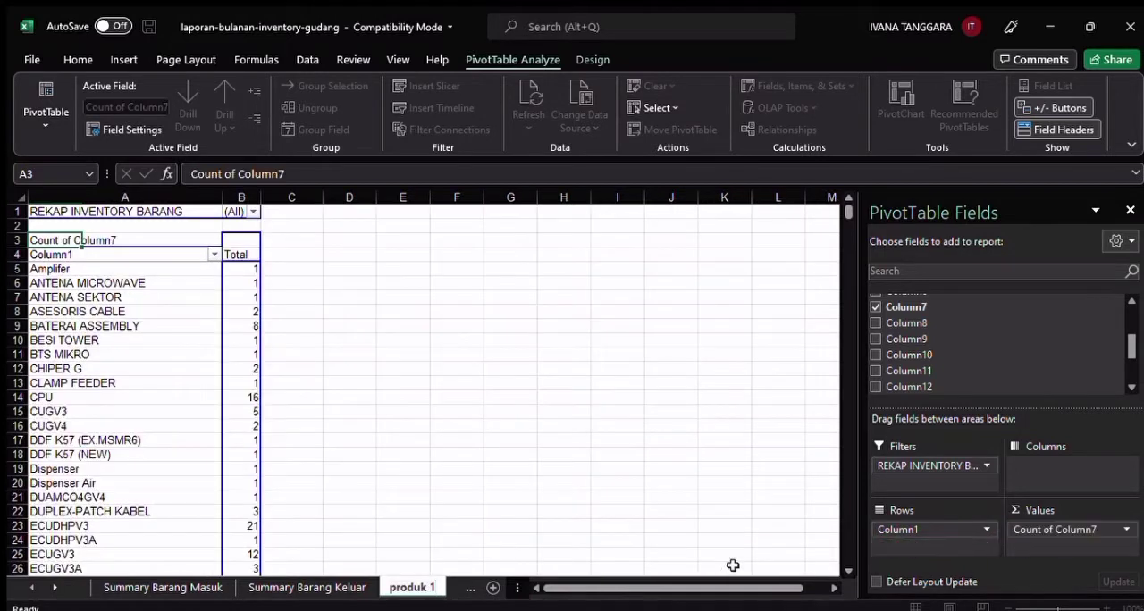
click(247, 269)
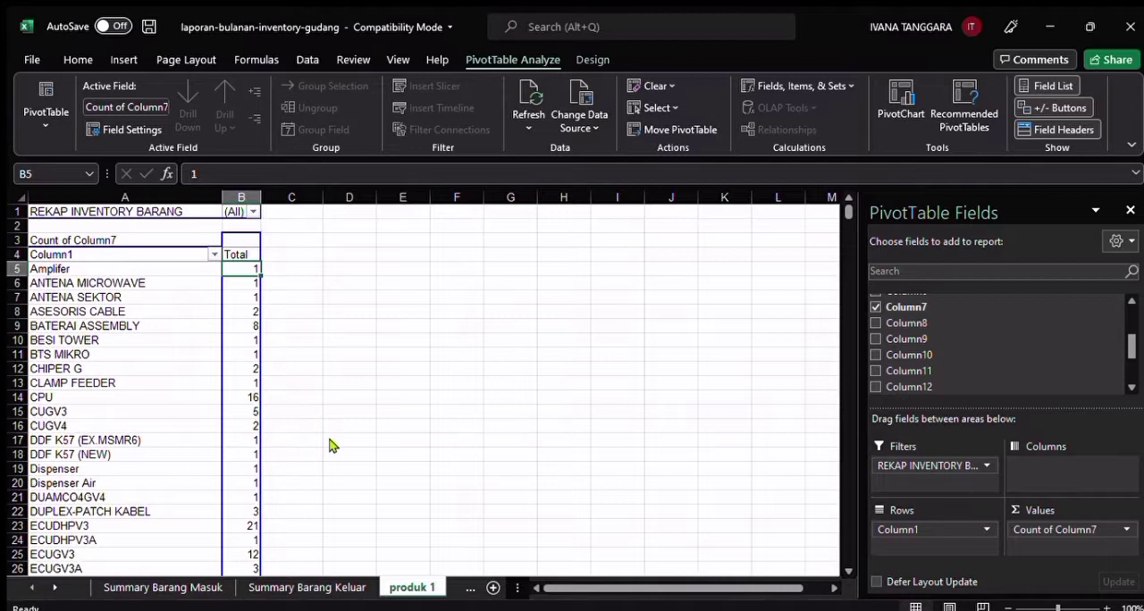
click(504, 432)
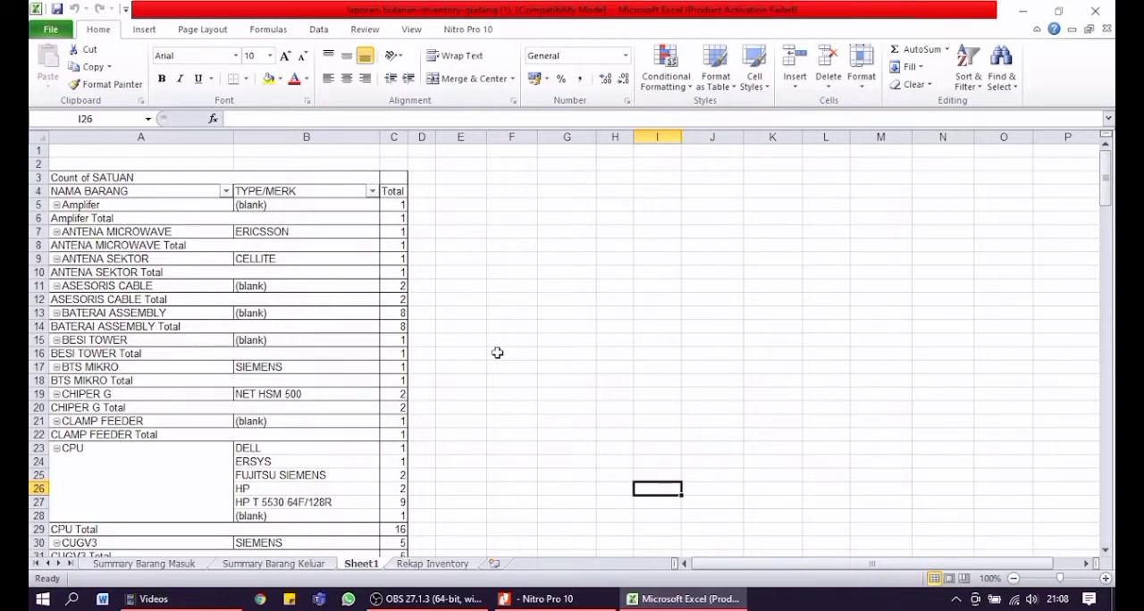
Insert a clustered bar PivotChart based on the Sheet1 PivotTable of NAMA BARANG and TYPE/MERK
click(303, 314)
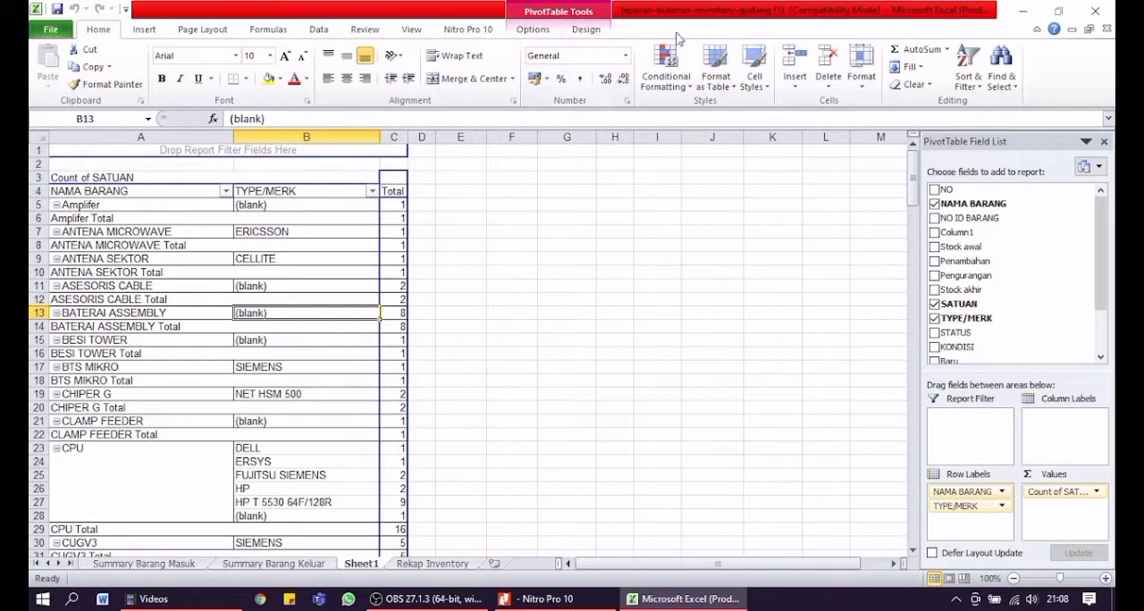
click(542, 33)
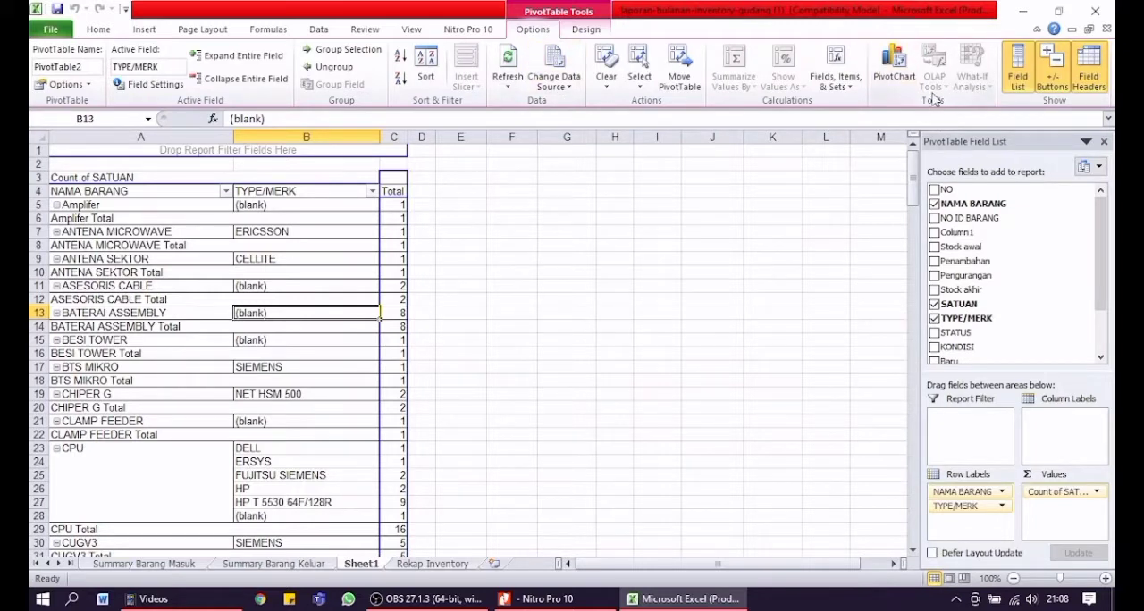
click(897, 64)
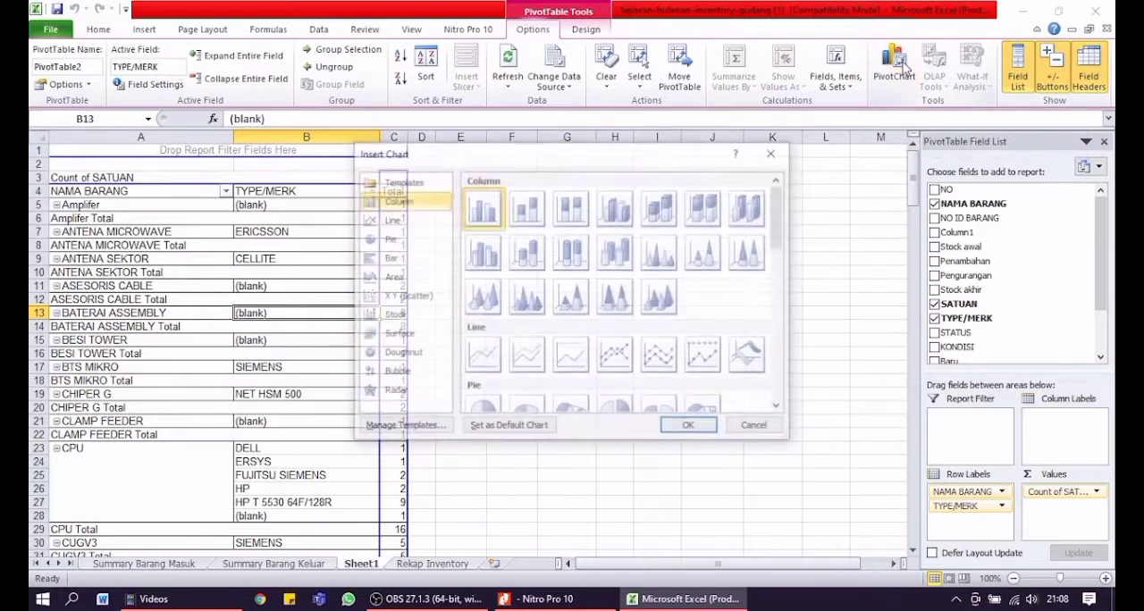
click(410, 260)
scroll(507, 313, down, 3)
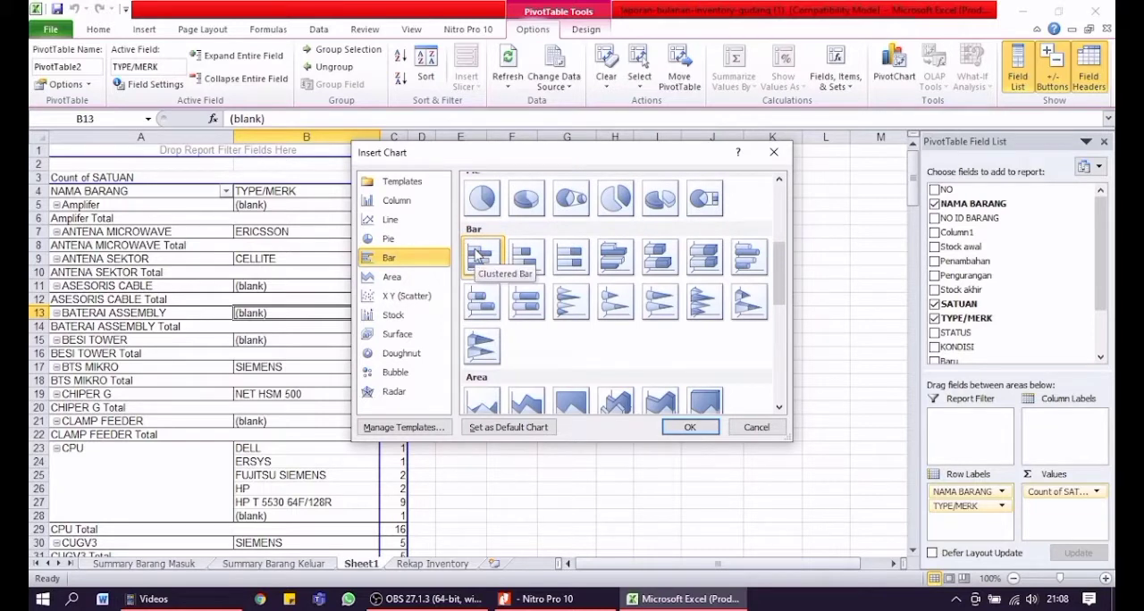
click(691, 428)
Place the PivotChart beside the PivotTable without covering it, and enlarge its height and width
drag(469, 256, 590, 158)
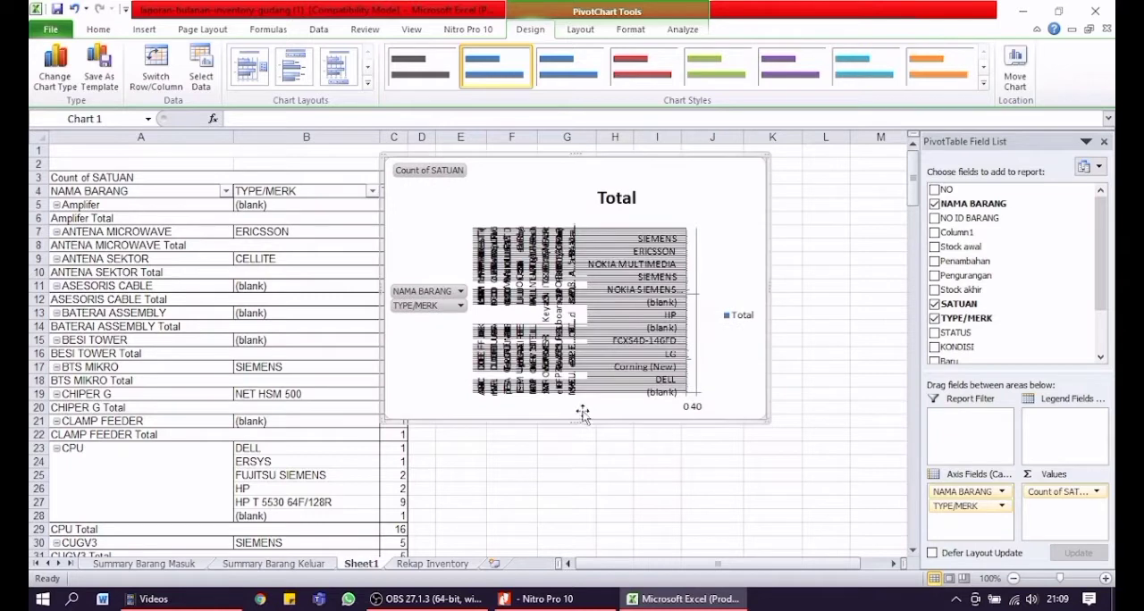
drag(590, 416, 590, 506)
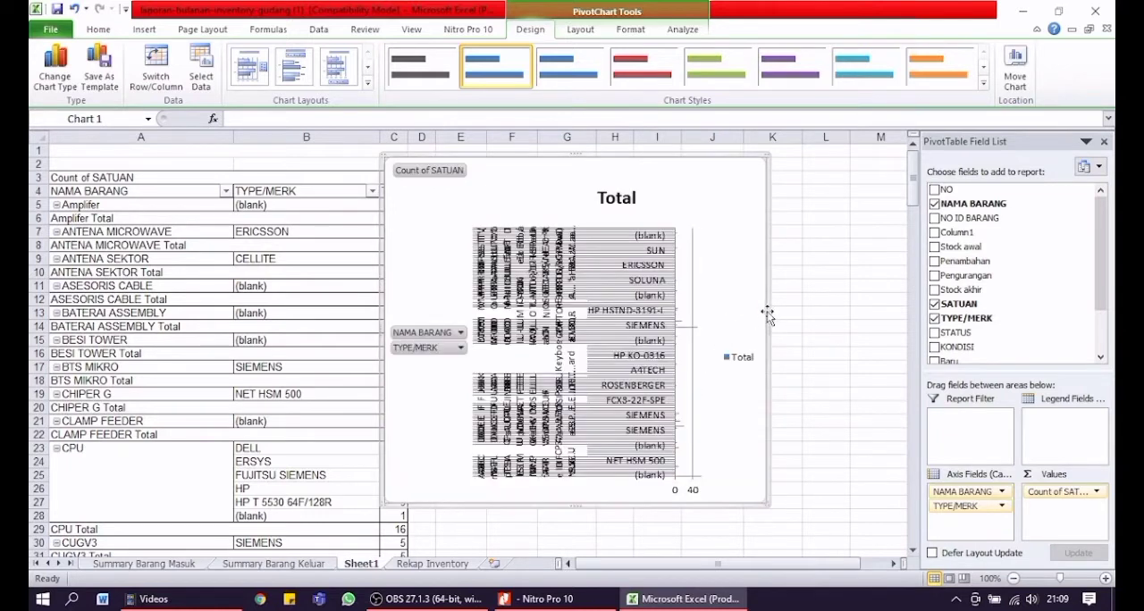
drag(766, 325, 854, 326)
drag(582, 178, 635, 177)
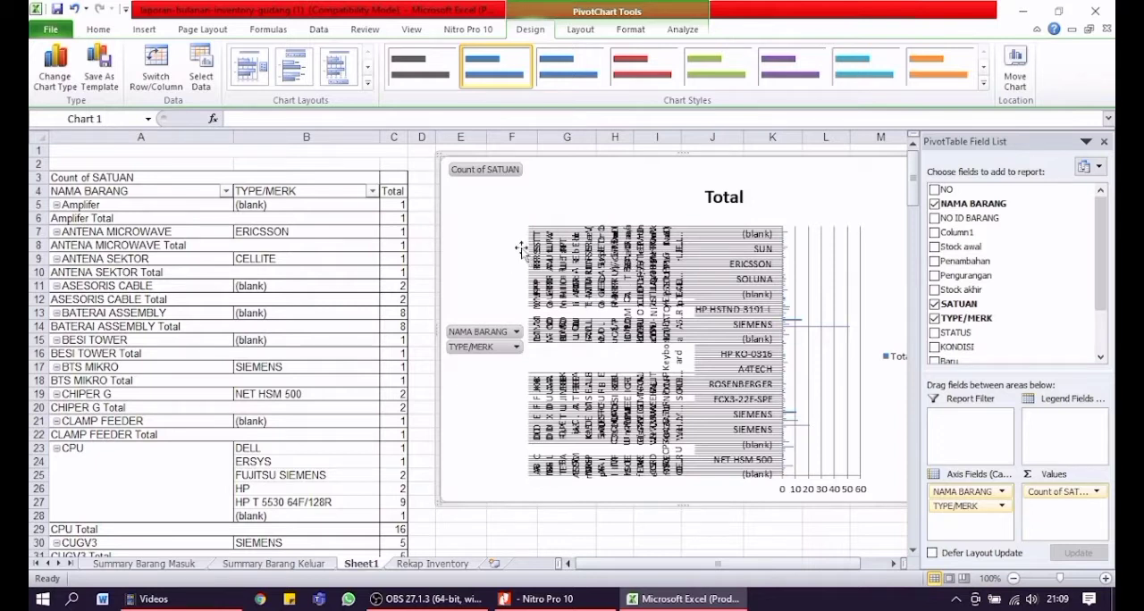
Clear all items in the PivotTable's NAMA BARANG filter and select only CPU and Keyboard
click(226, 193)
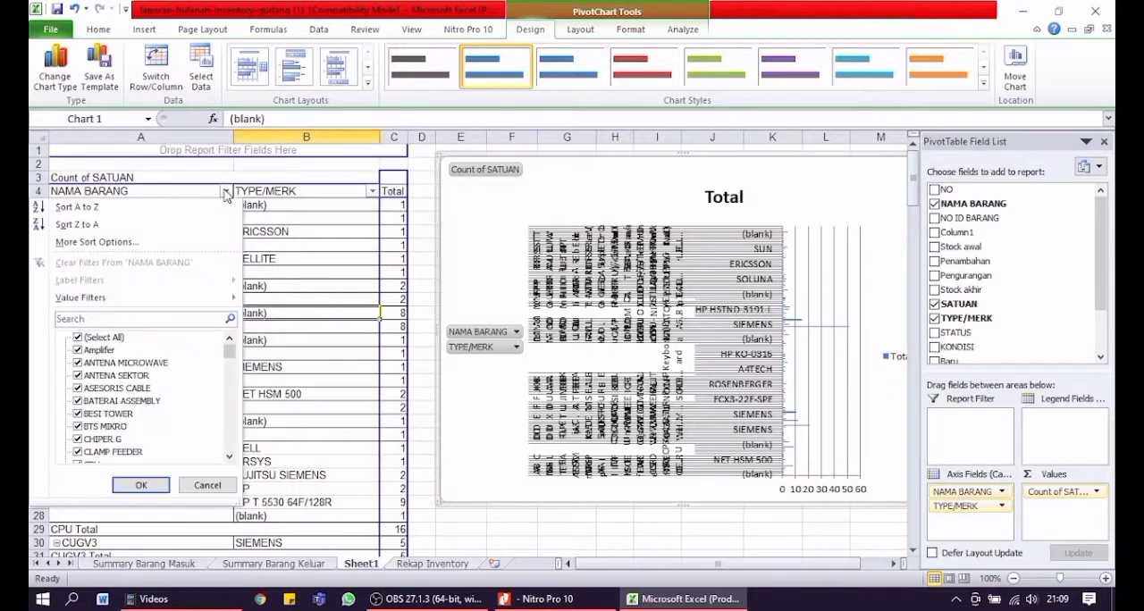
click(79, 340)
scroll(143, 373, down, 1)
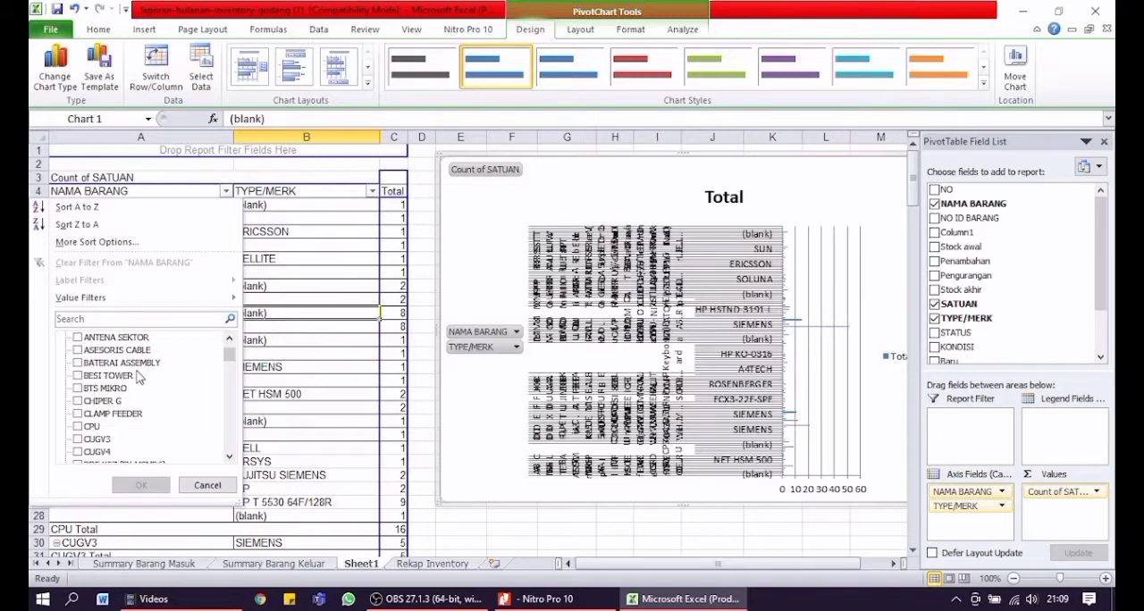
click(79, 428)
scroll(118, 413, down, 3)
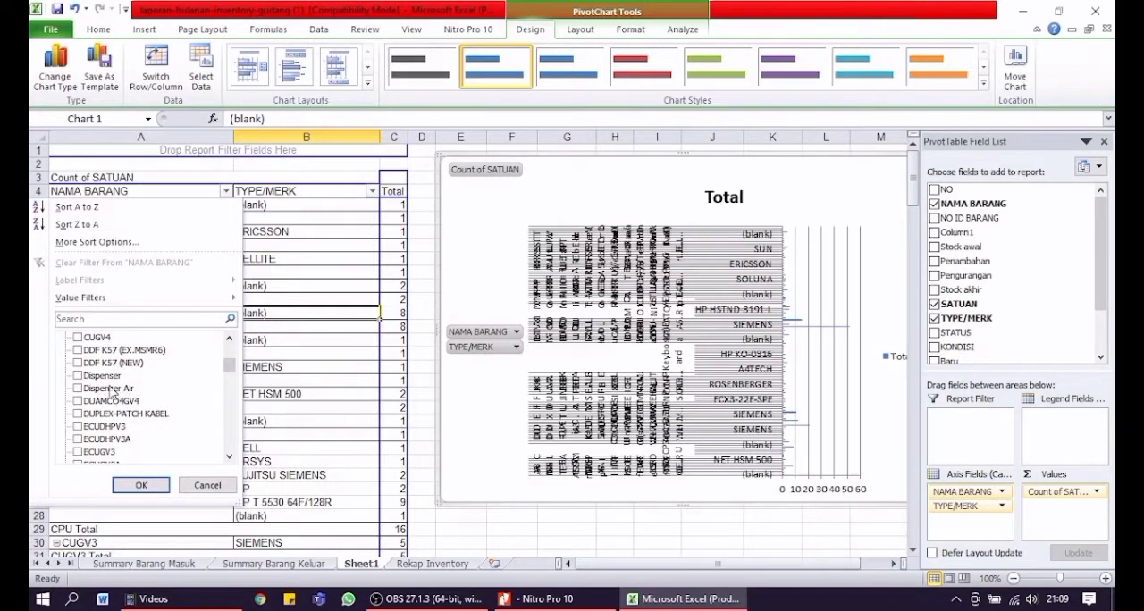
drag(229, 367, 230, 398)
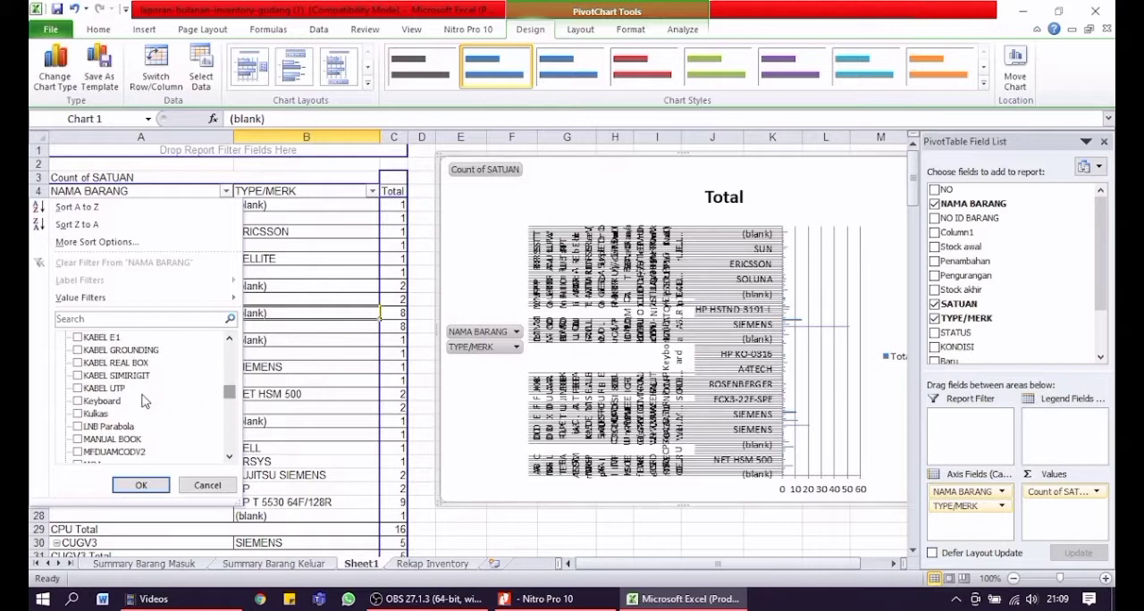
click(83, 403)
Add MONITOR to the NAMA BARANG filter selection, leave MOUSE out, and apply the filter
scroll(89, 402, down, 6)
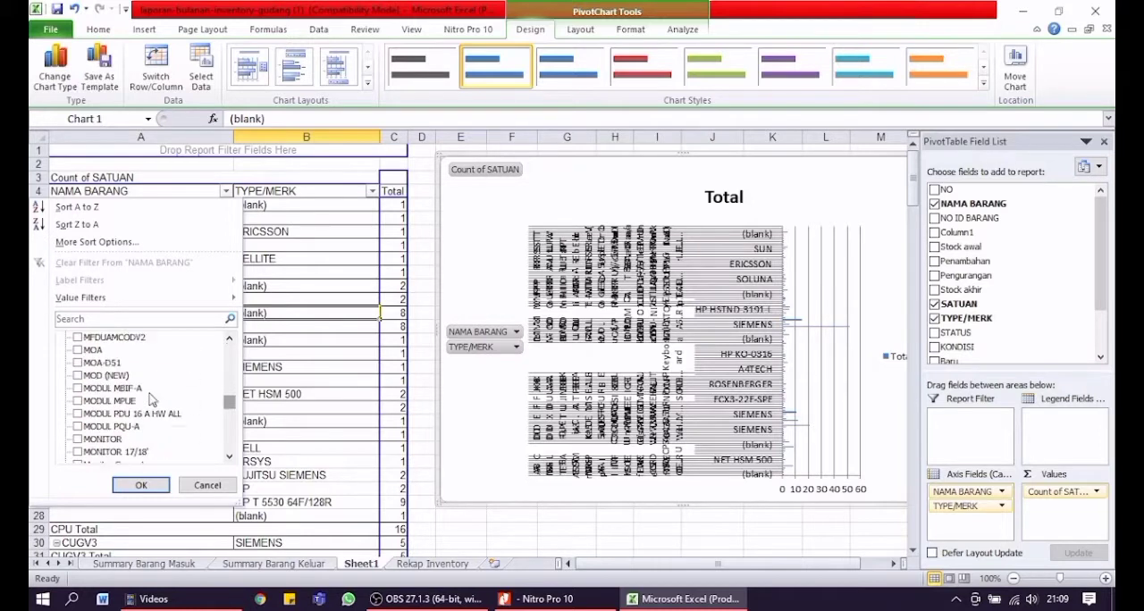
click(78, 401)
scroll(99, 406, down, 5)
scroll(101, 407, up, 5)
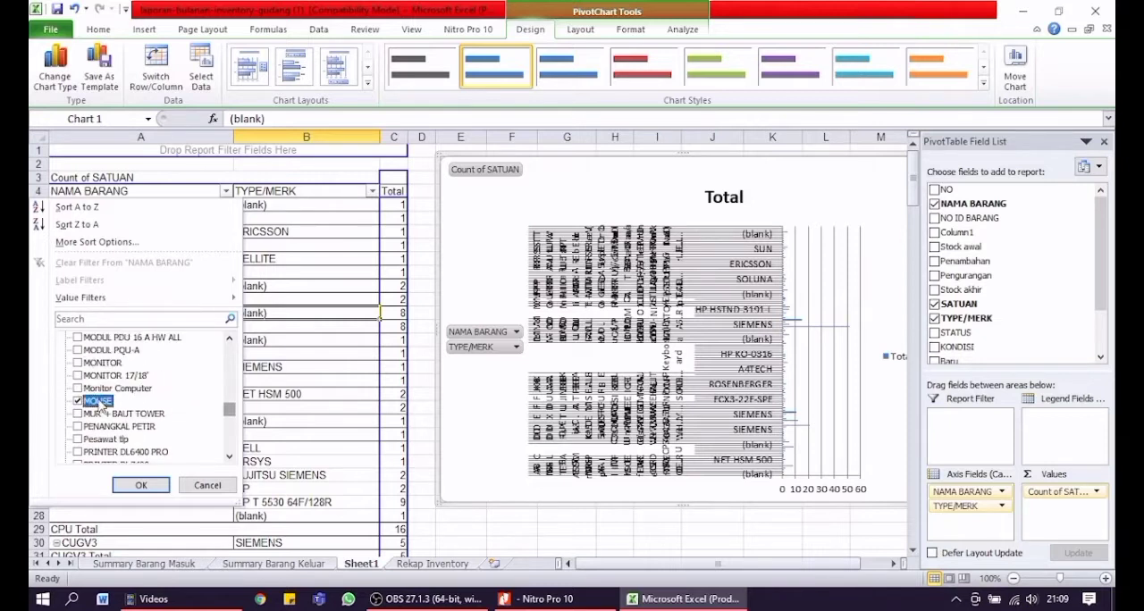
scroll(86, 403, down, 6)
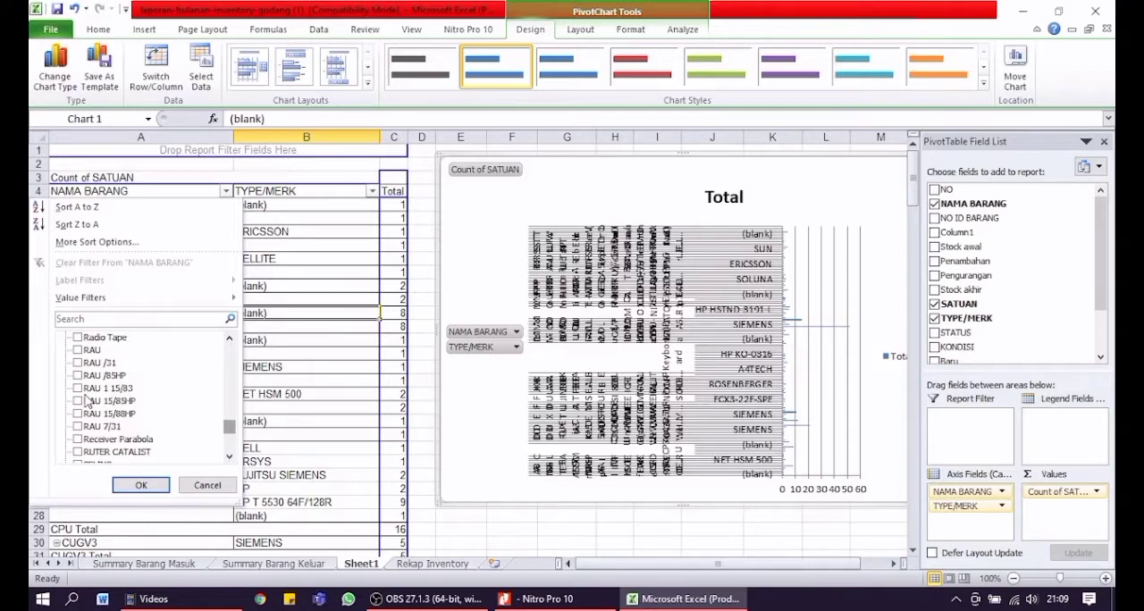
scroll(86, 402, up, 6)
click(79, 363)
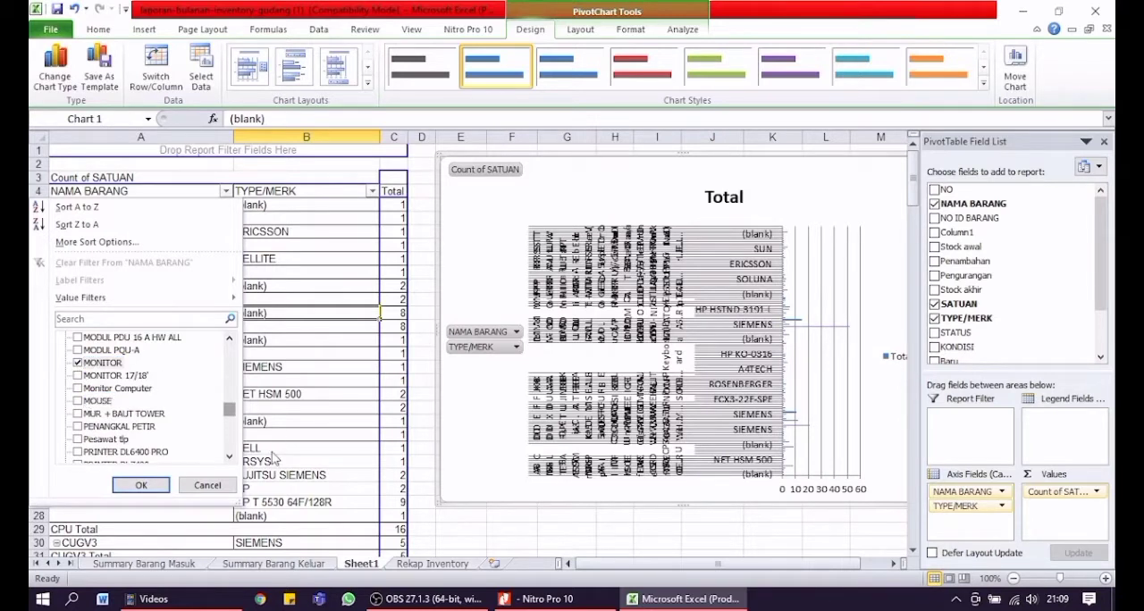
click(141, 484)
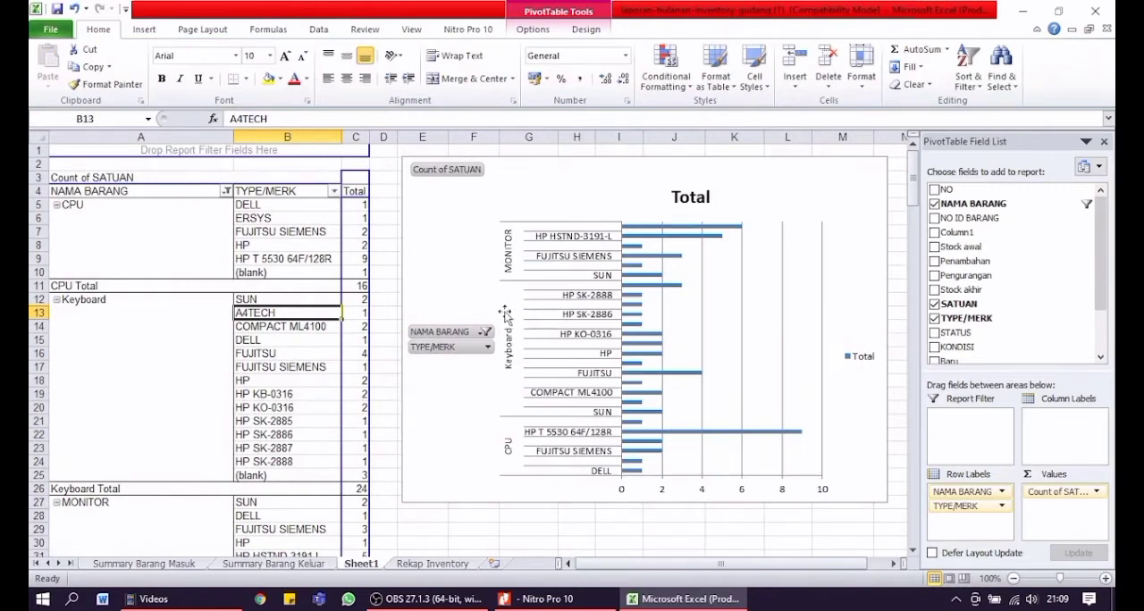
Shift the filtered PivotChart slightly downward beside the PivotTable
scroll(326, 268, down, 1)
scroll(322, 251, up, 1)
scroll(161, 360, down, 1)
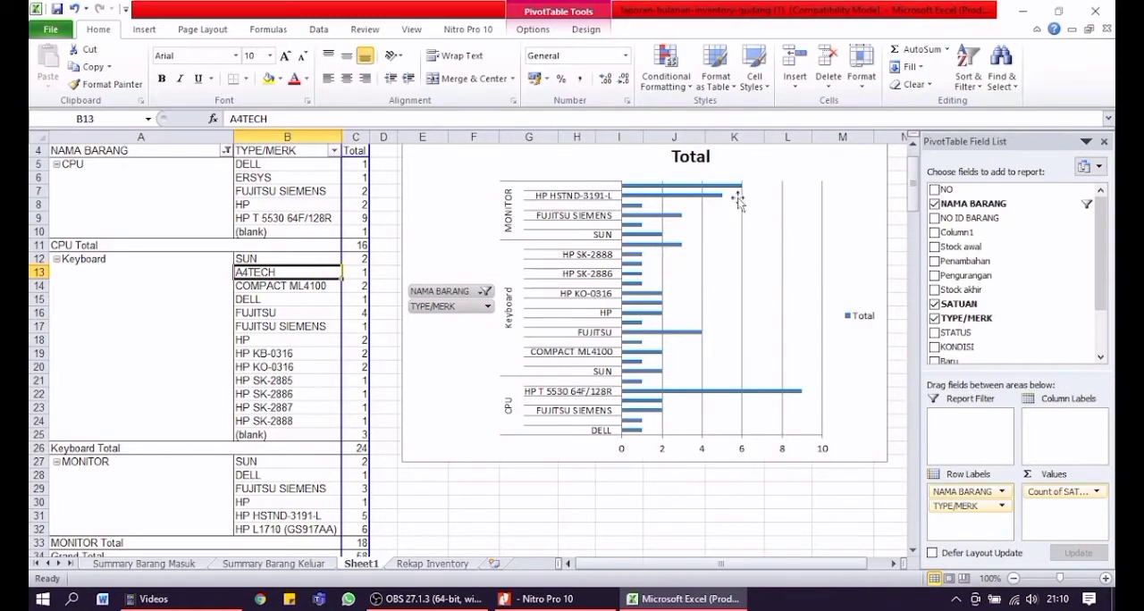
scroll(659, 266, up, 1)
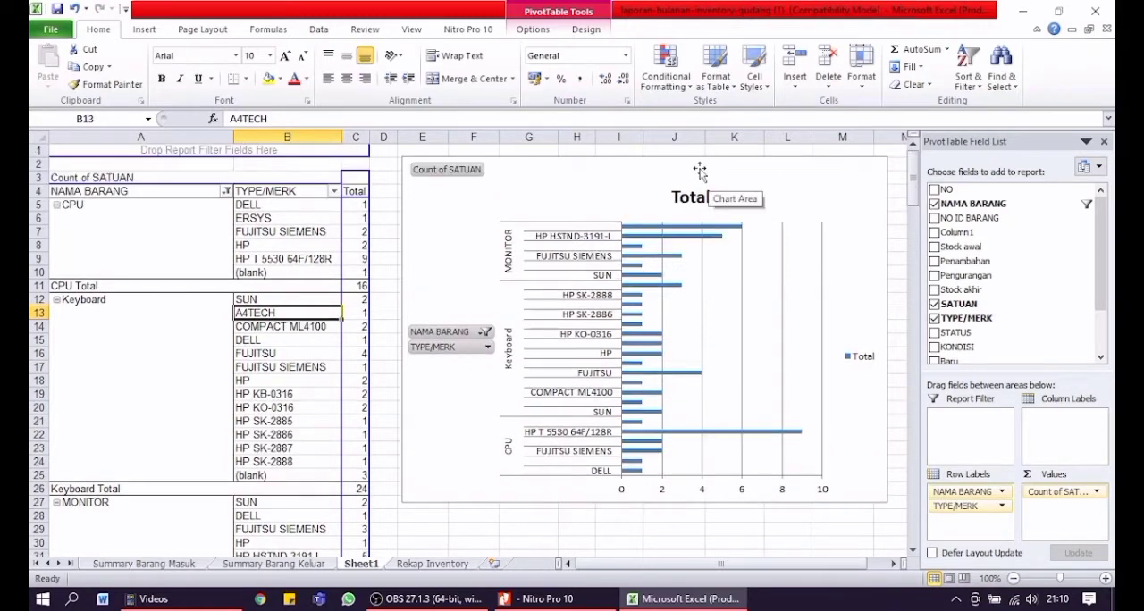
drag(698, 176, 697, 186)
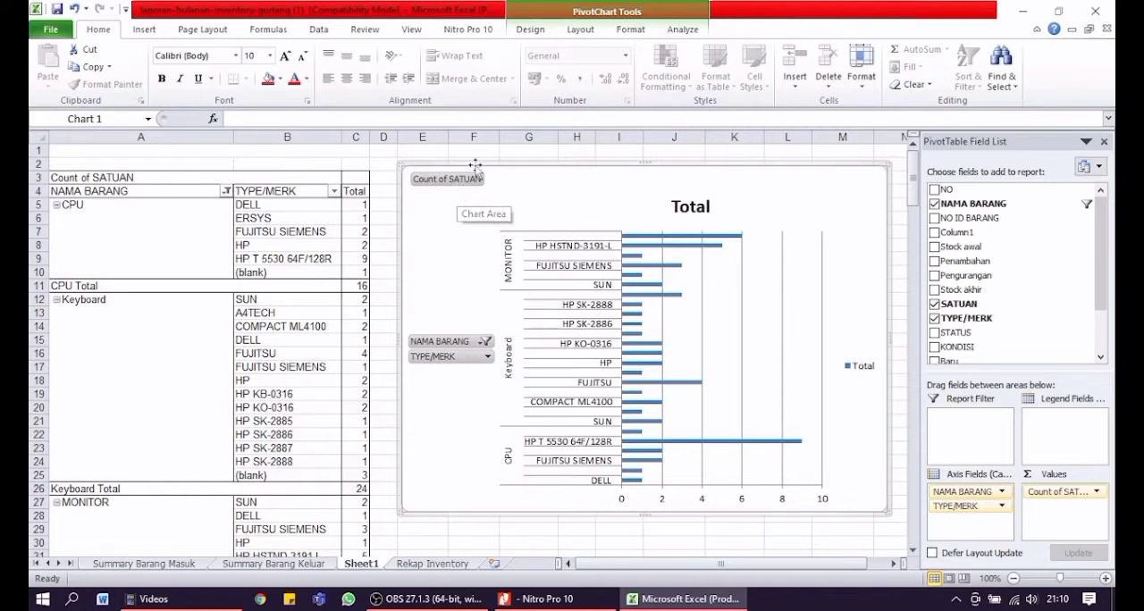
Hide all field buttons on the PivotChart, and adjust its position and size beside the PivotTable with more height
right_click(445, 345)
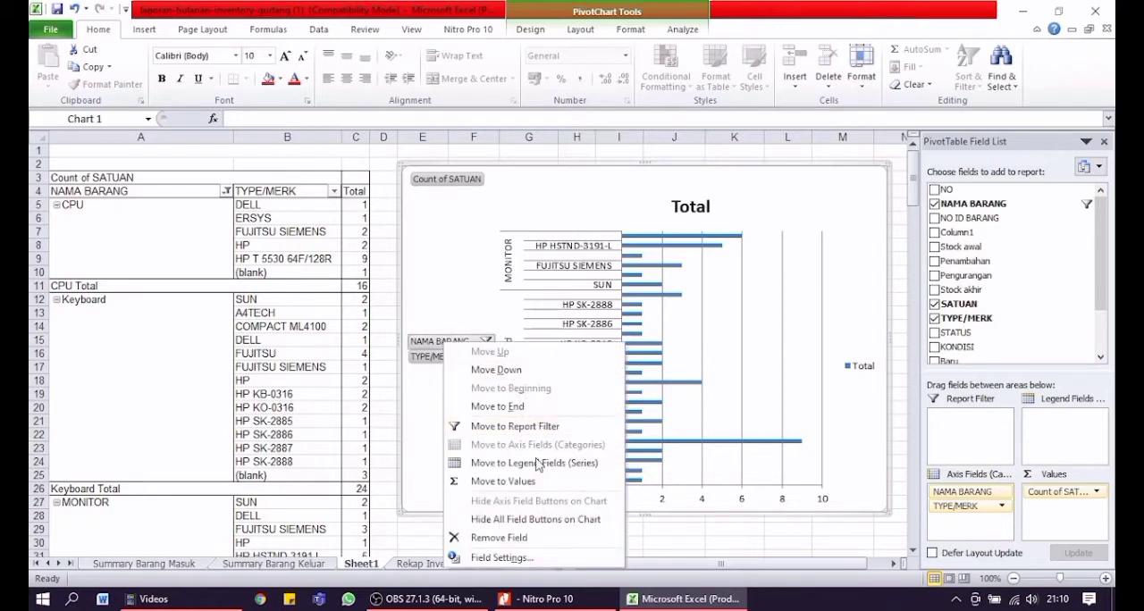
click(498, 523)
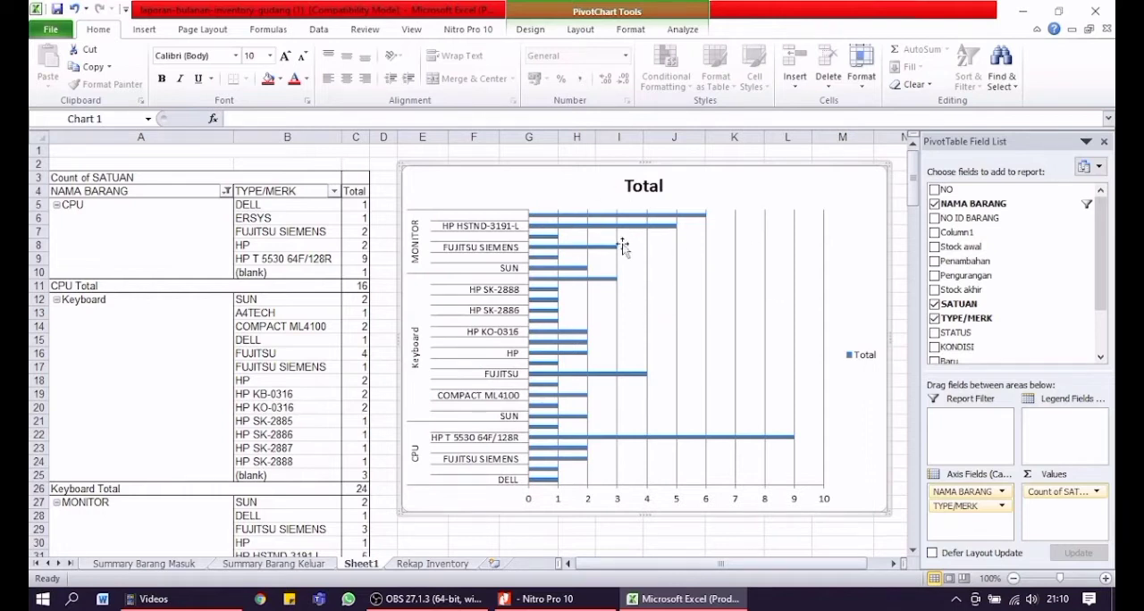
drag(800, 184, 794, 185)
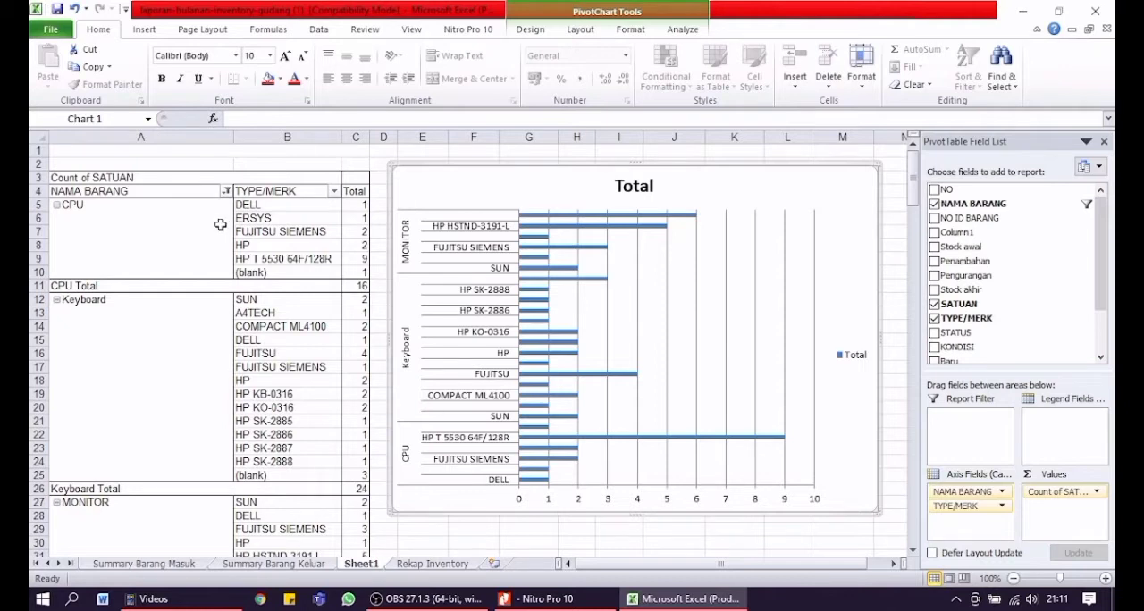
drag(632, 176, 634, 156)
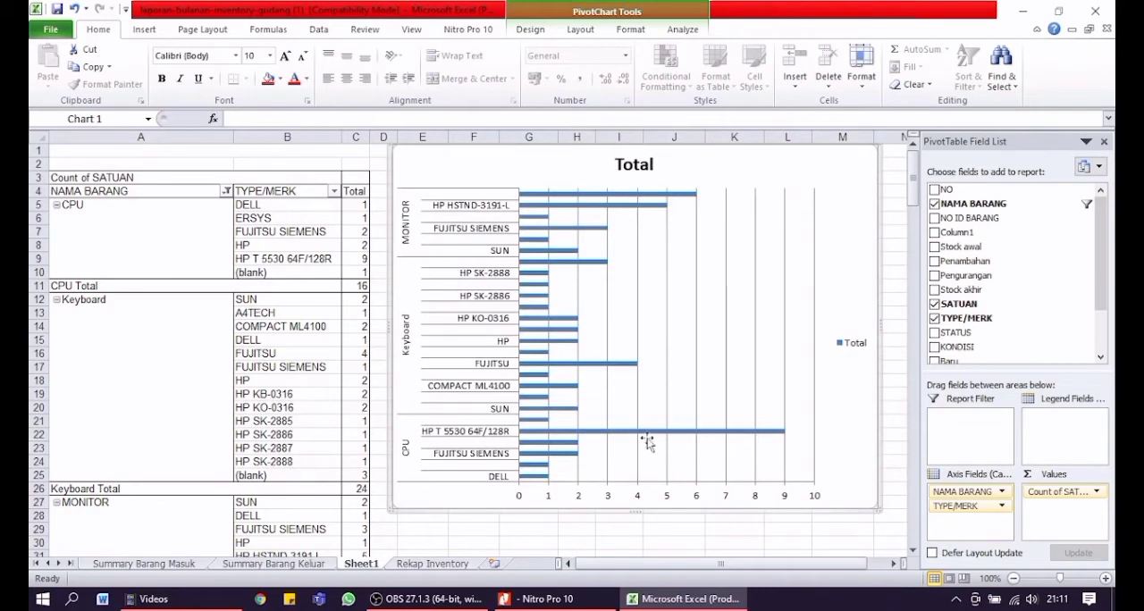
drag(636, 507, 636, 535)
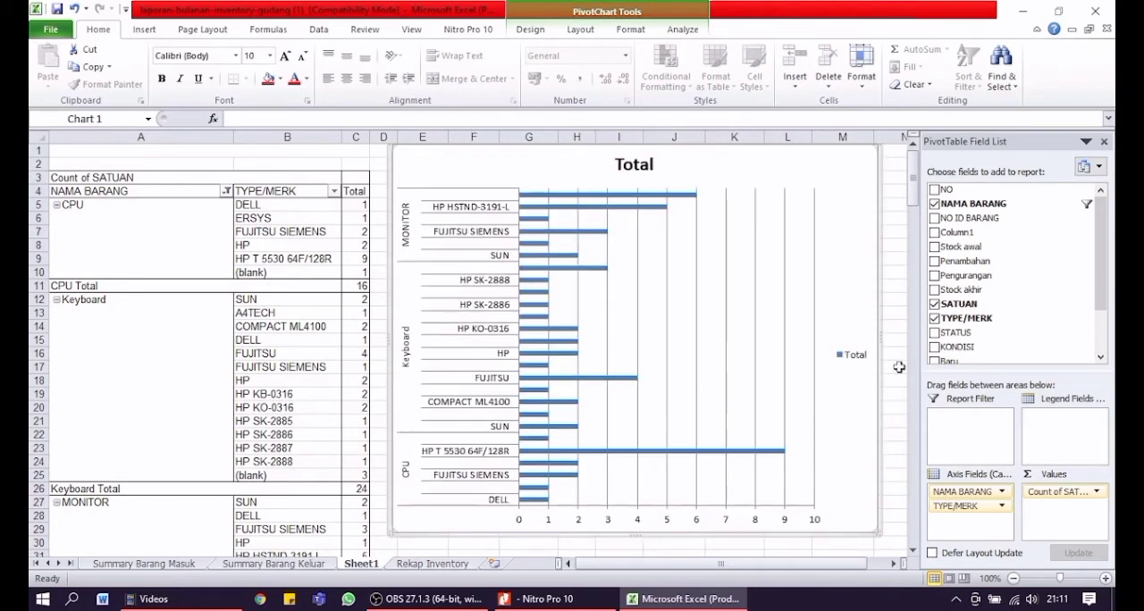
drag(885, 339, 850, 331)
click(323, 296)
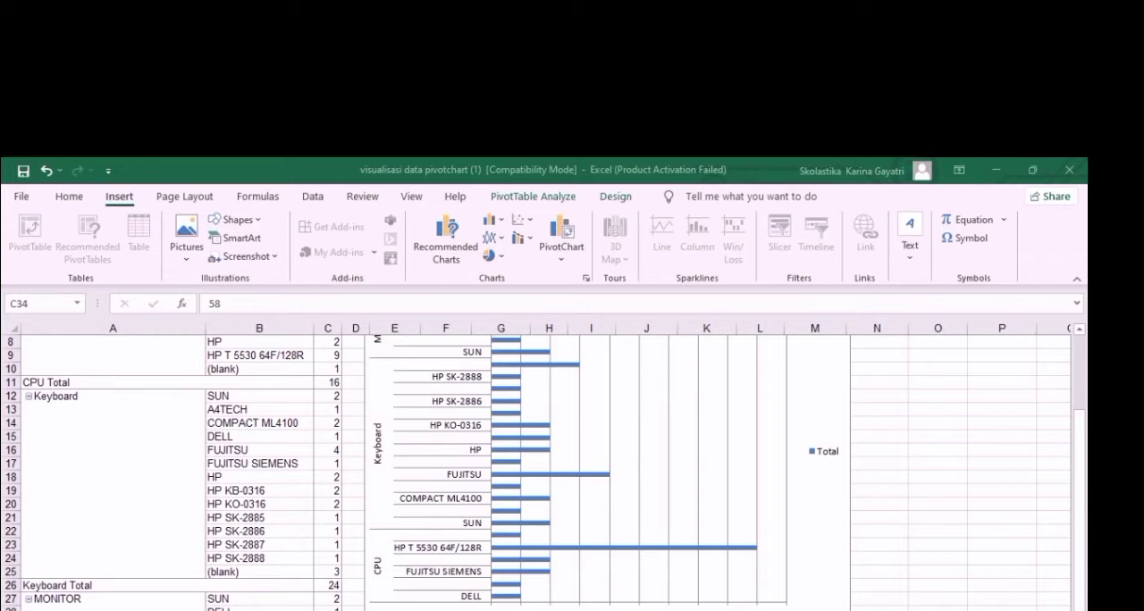
Glance at the Rekap Inventory source data and show the PivotTable's Count of SATUAN values as % of Grand Total
click(295, 610)
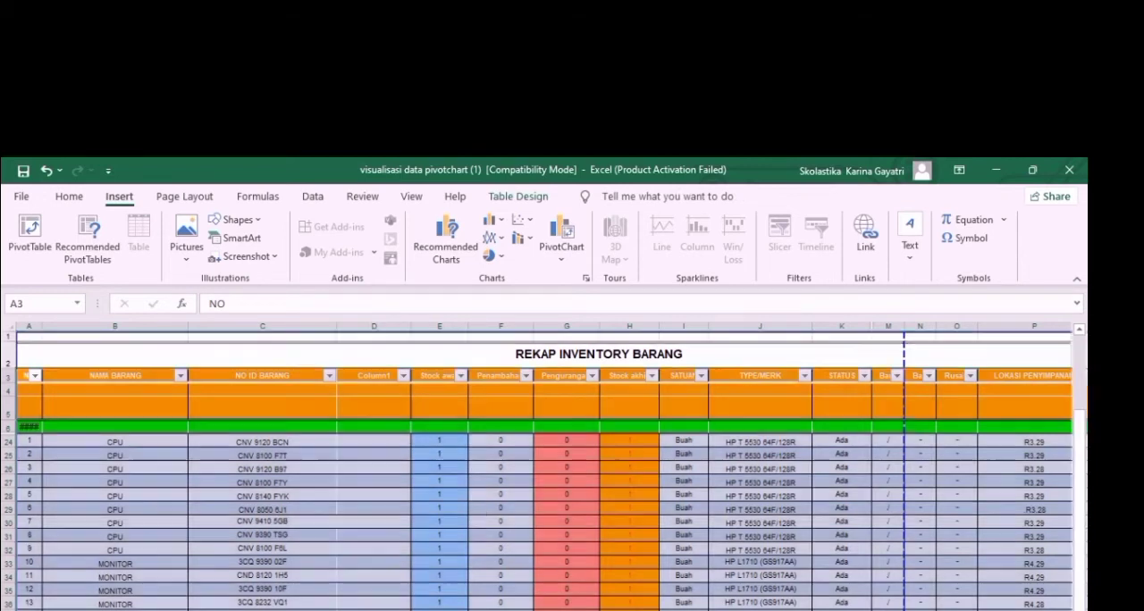
click(223, 610)
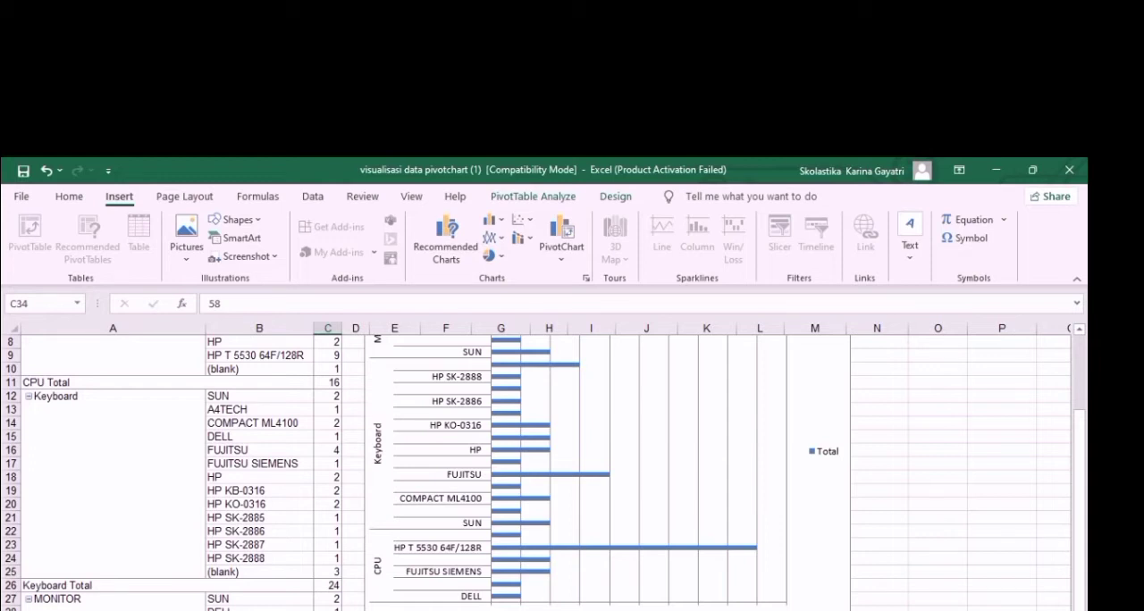
right_click(331, 608)
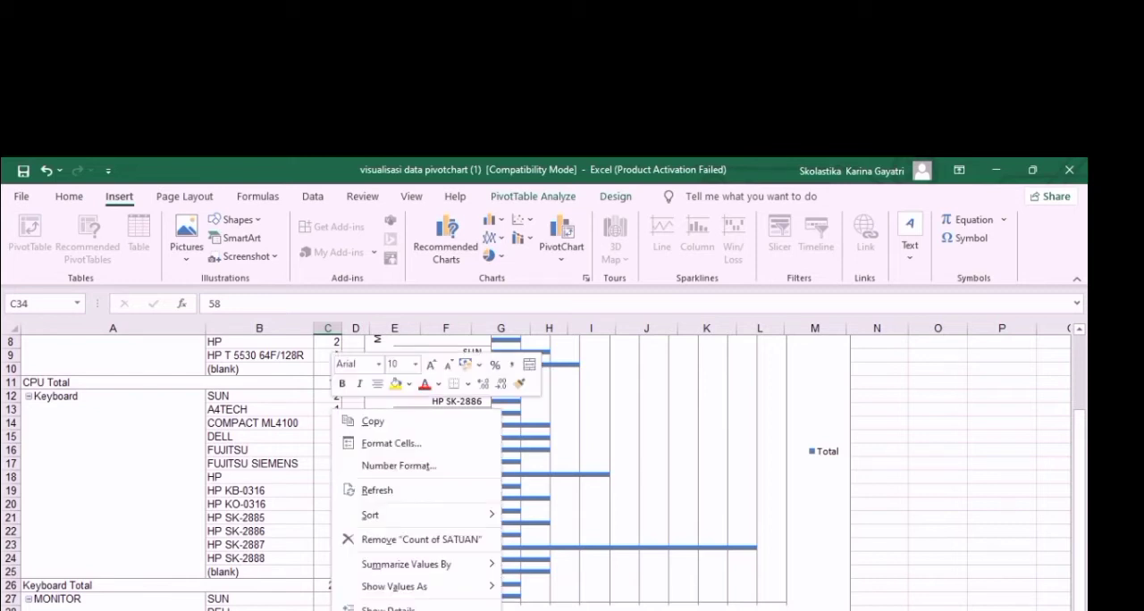
mouse_move(426, 596)
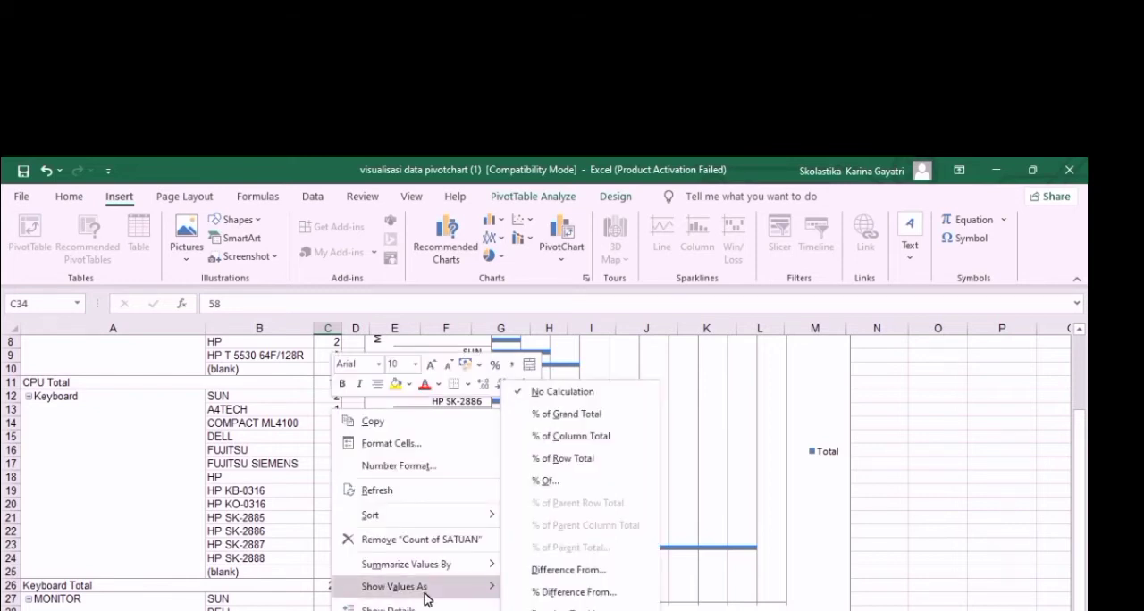
click(599, 416)
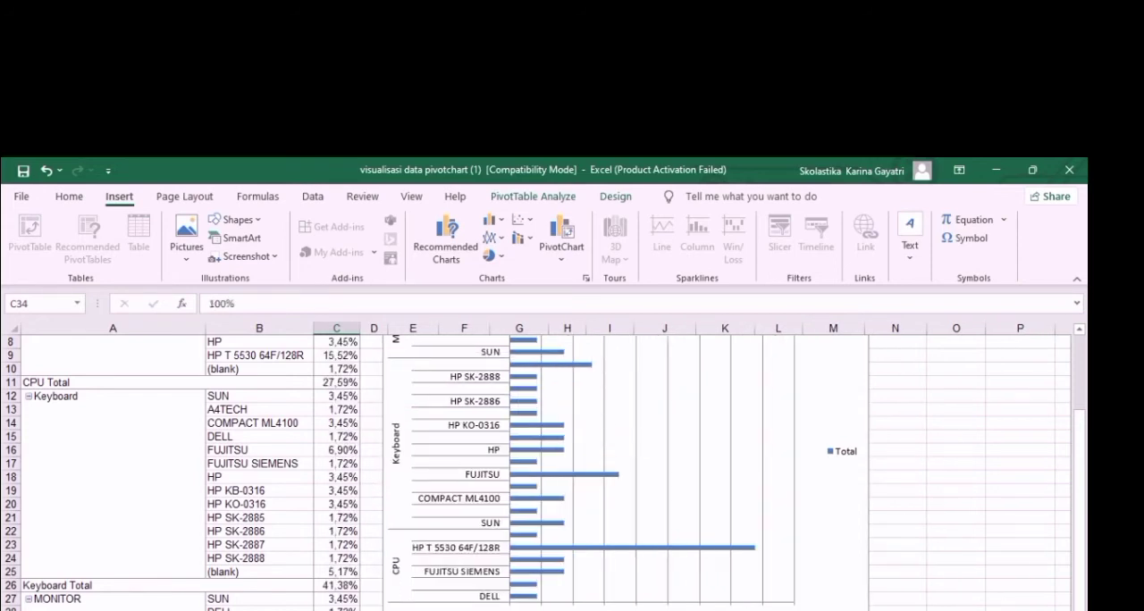
Replace the PivotChart's title with "Persentase"
drag(1083, 579, 1075, 437)
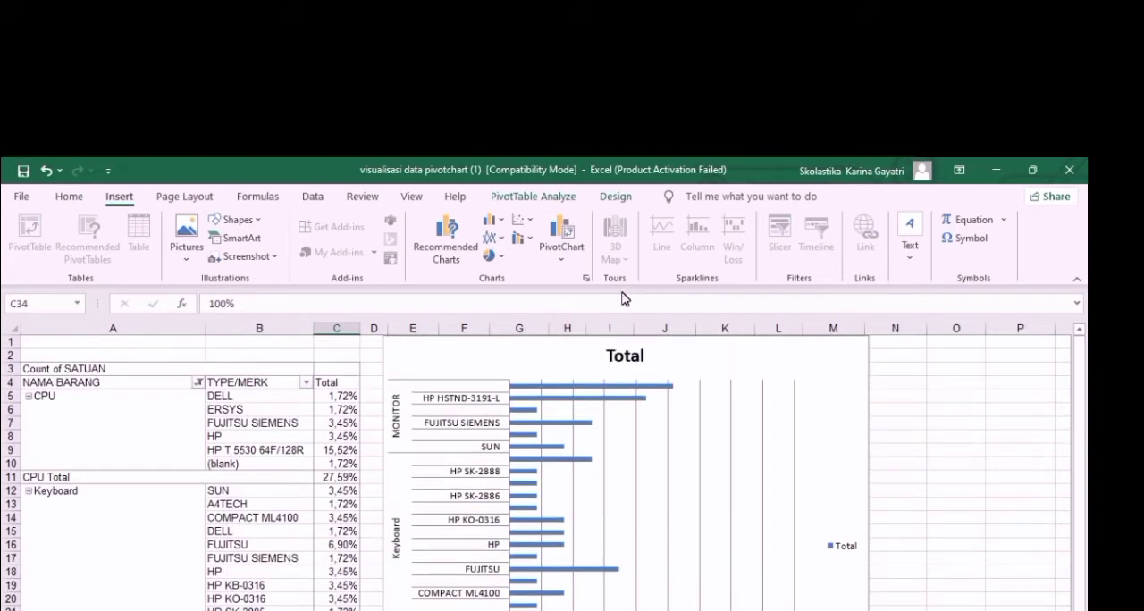
click(616, 357)
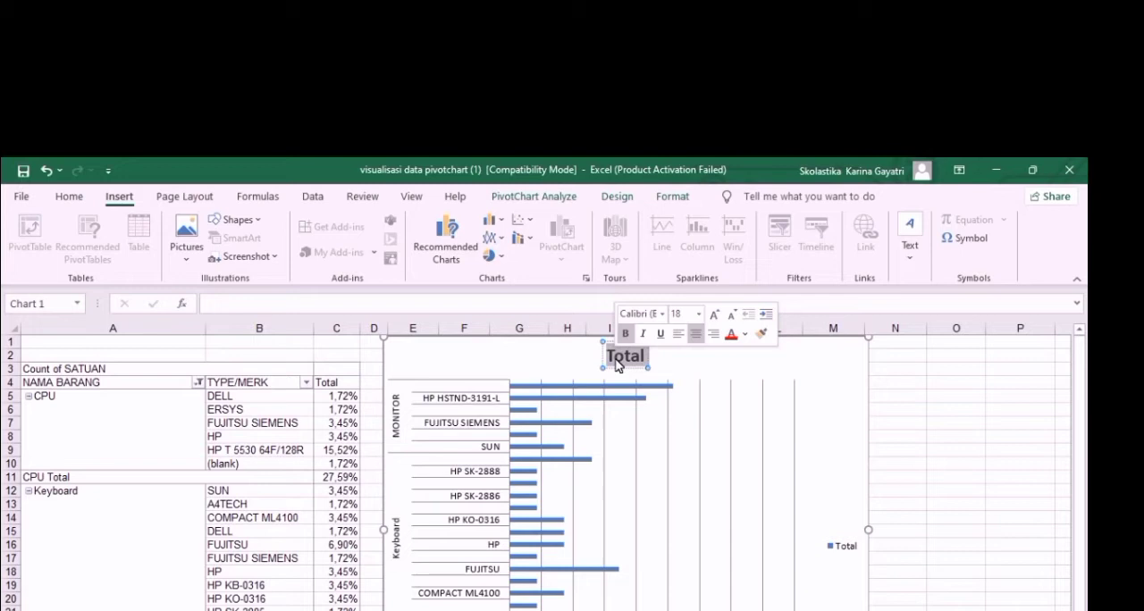
text(Perd)
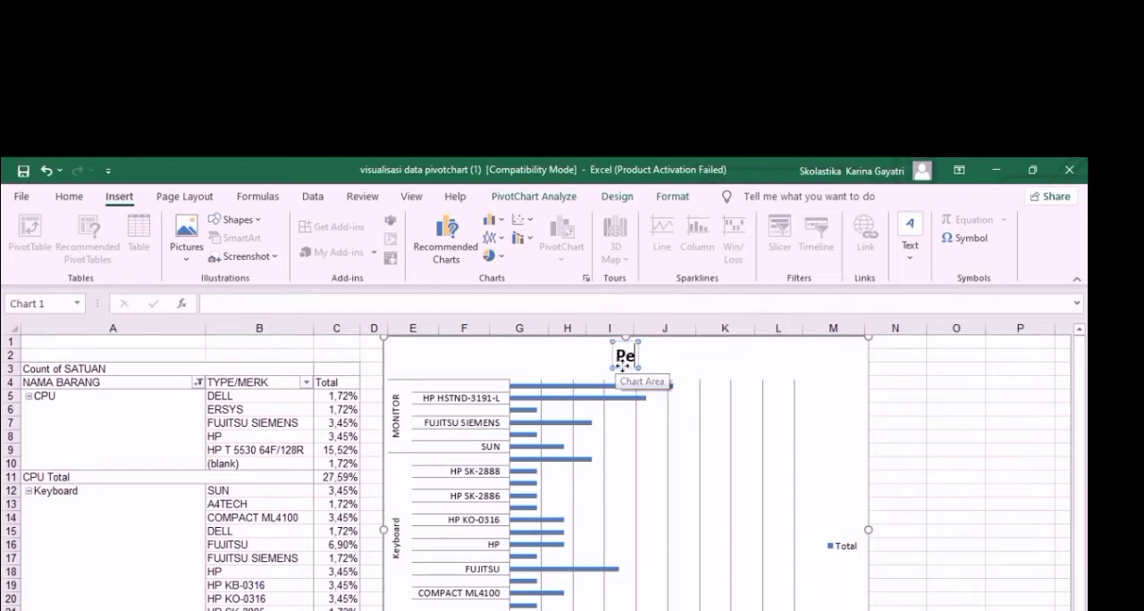
key(BackSpace)
text(sentase)
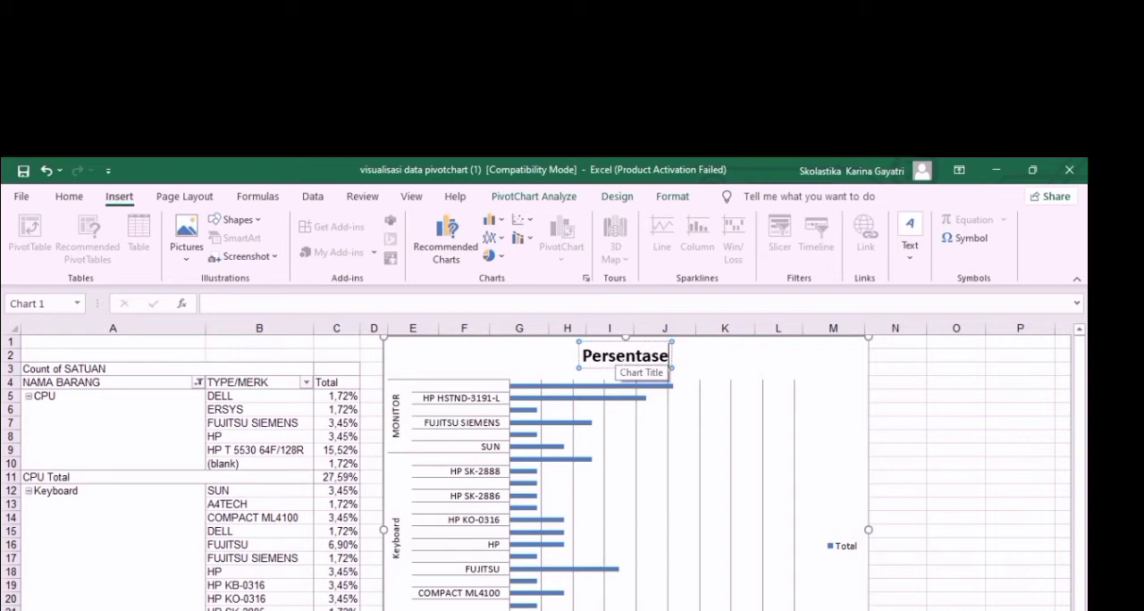
Change the PivotChart's type to the standard 2-D Pie
click(502, 256)
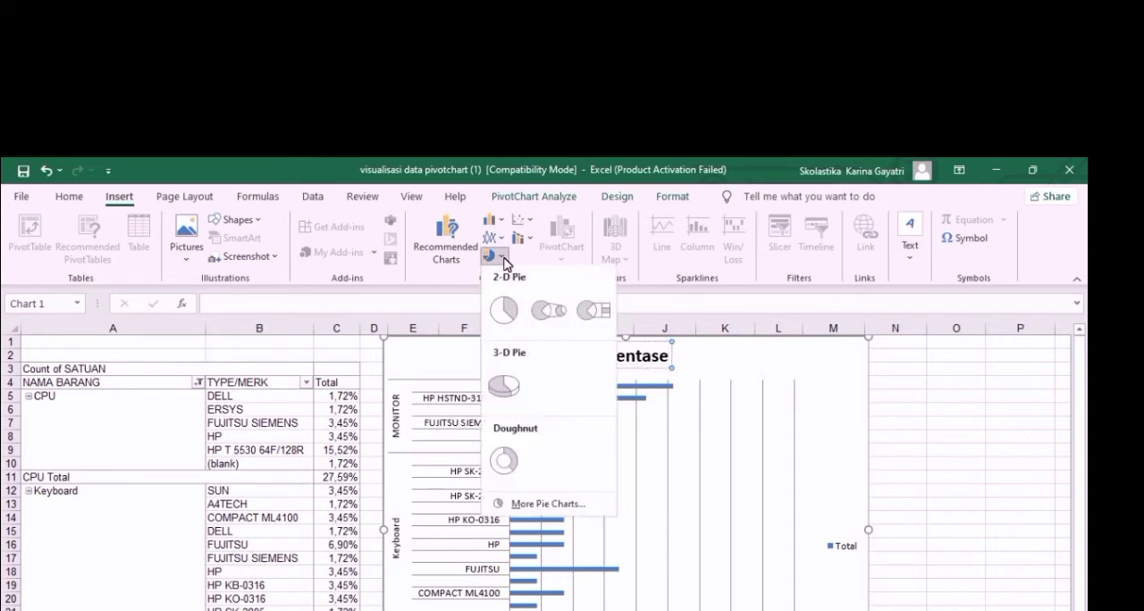
click(535, 509)
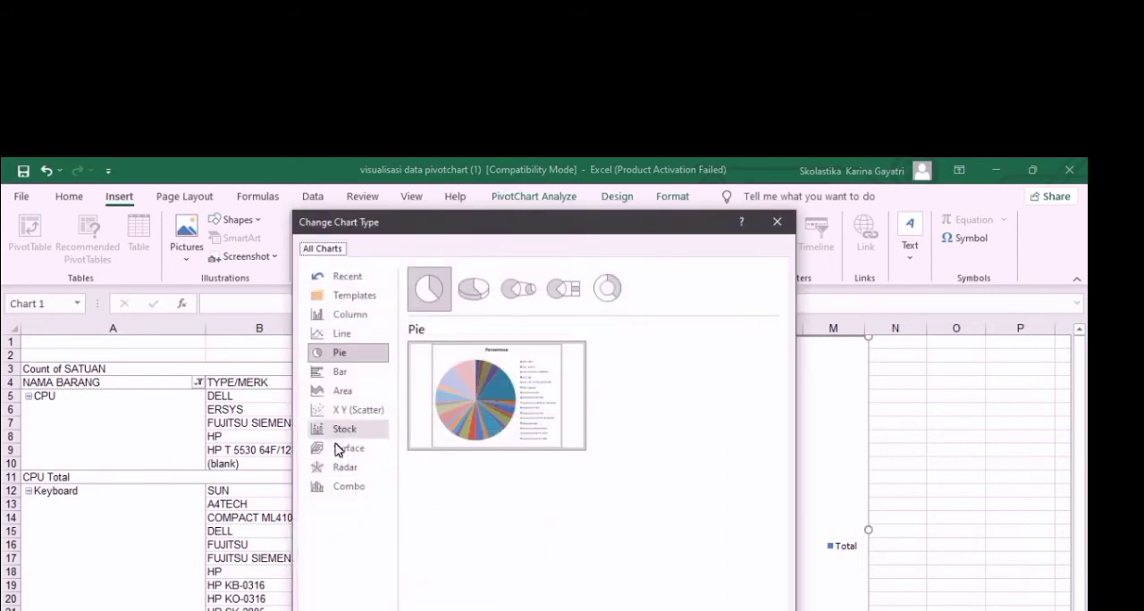
mouse_move(475, 395)
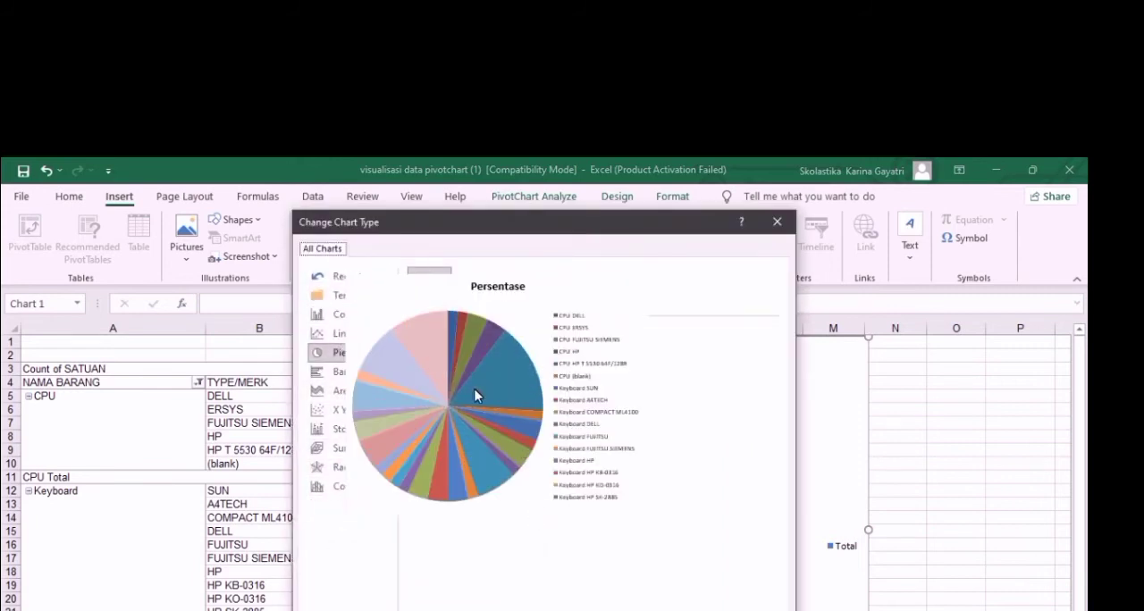
key(Return)
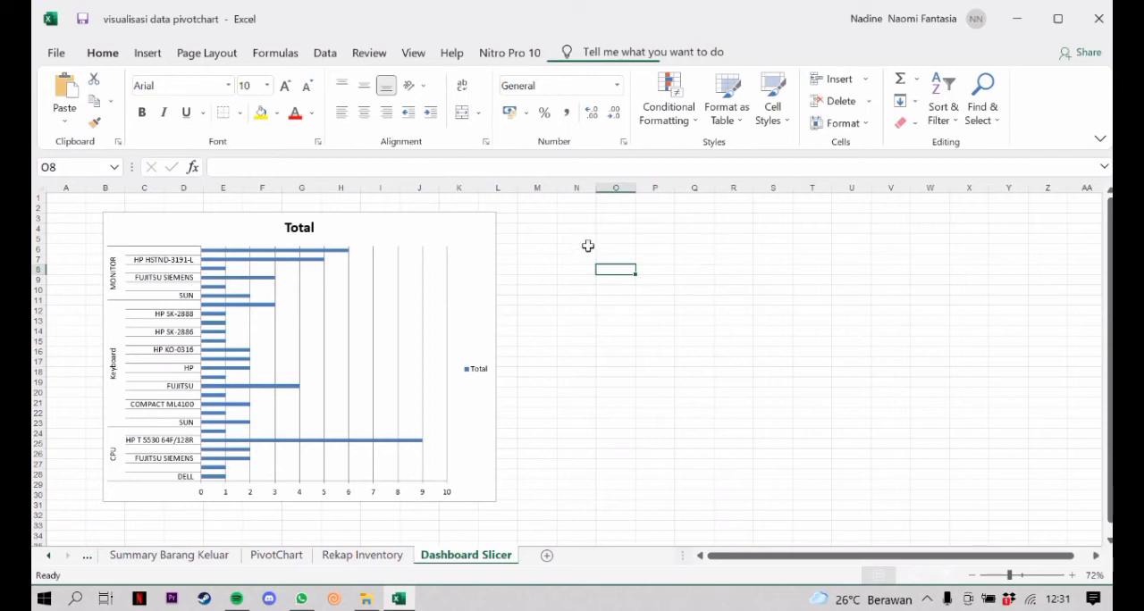
Insert a NAMA BARANG slicer for the PivotChart on the Dashboard Slicer sheet and place it beside the chart
click(439, 232)
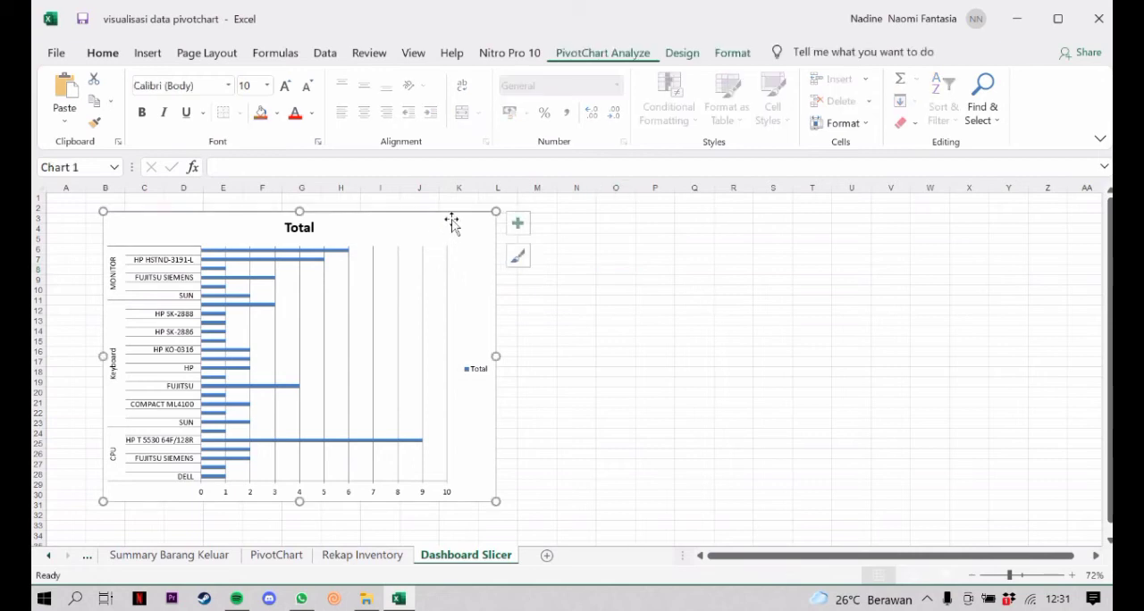
click(611, 55)
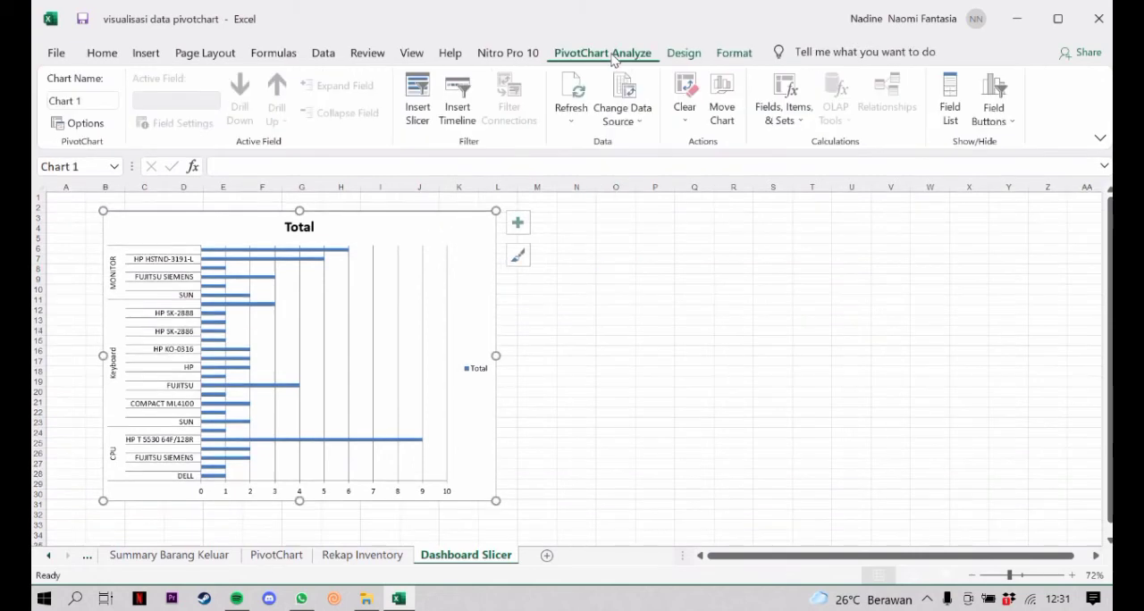
click(432, 114)
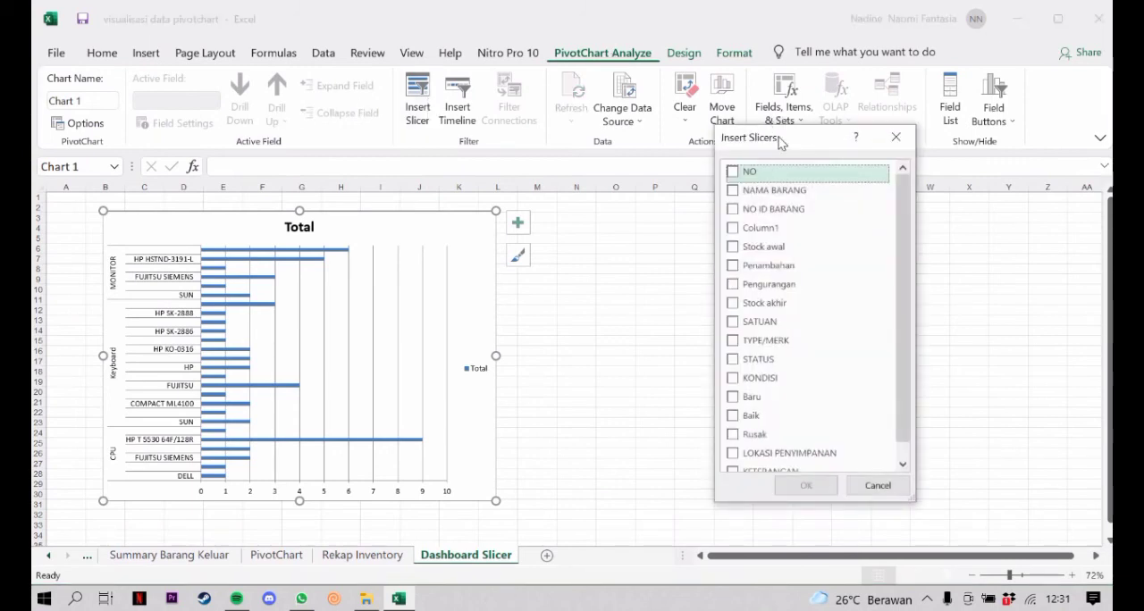
drag(779, 143, 739, 150)
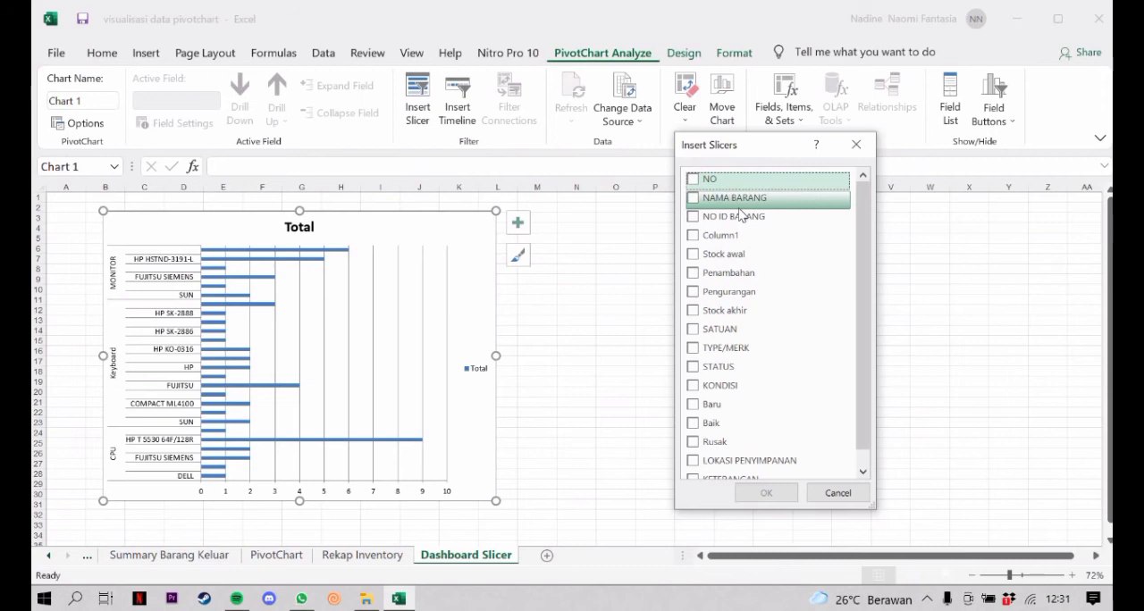
click(707, 201)
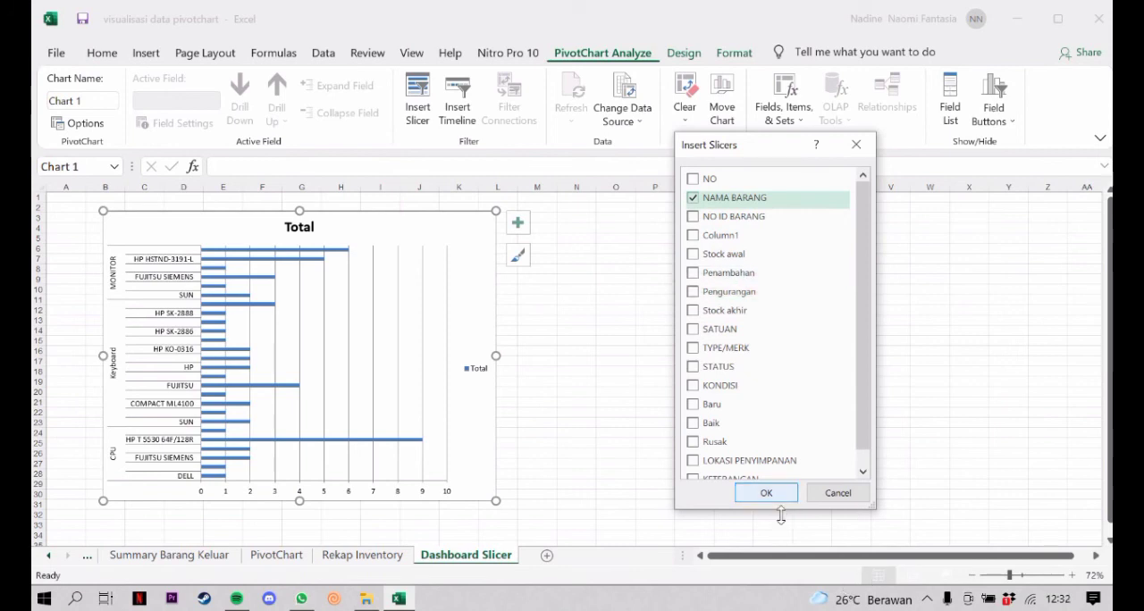
click(766, 492)
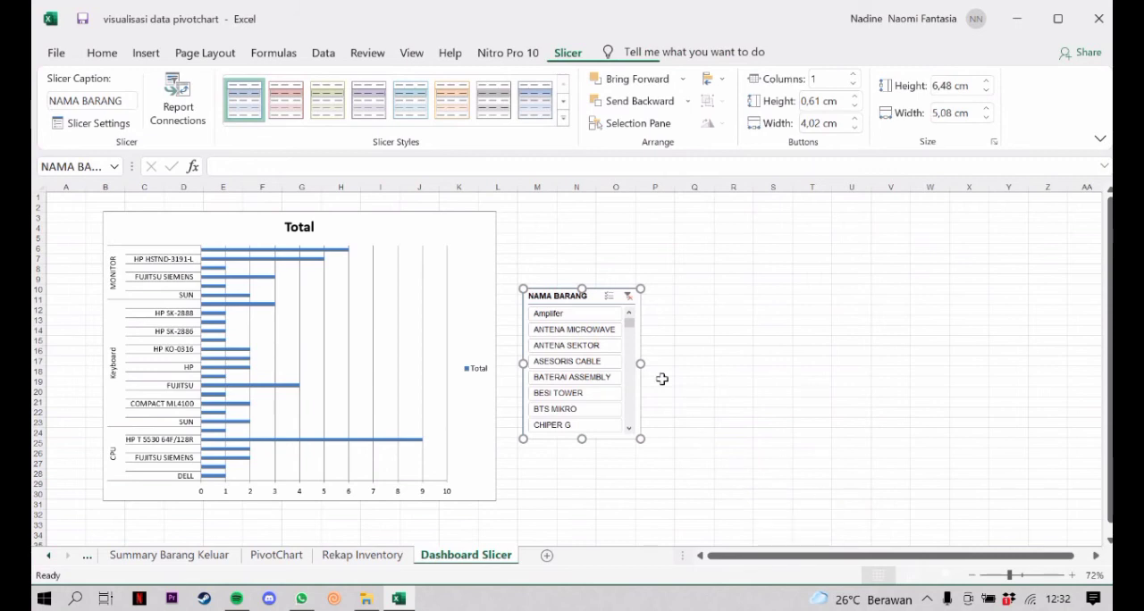
drag(550, 275, 545, 257)
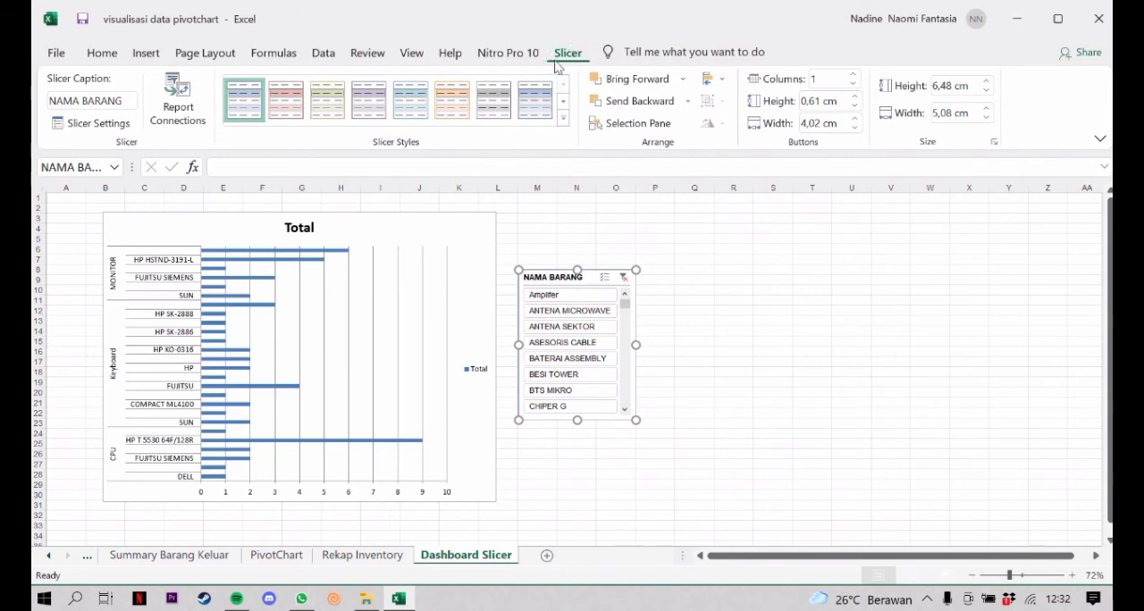
Check the NAMA BARANG slicer's report connections and keep PivotTable2 from the PivotChart sheet connected
click(183, 110)
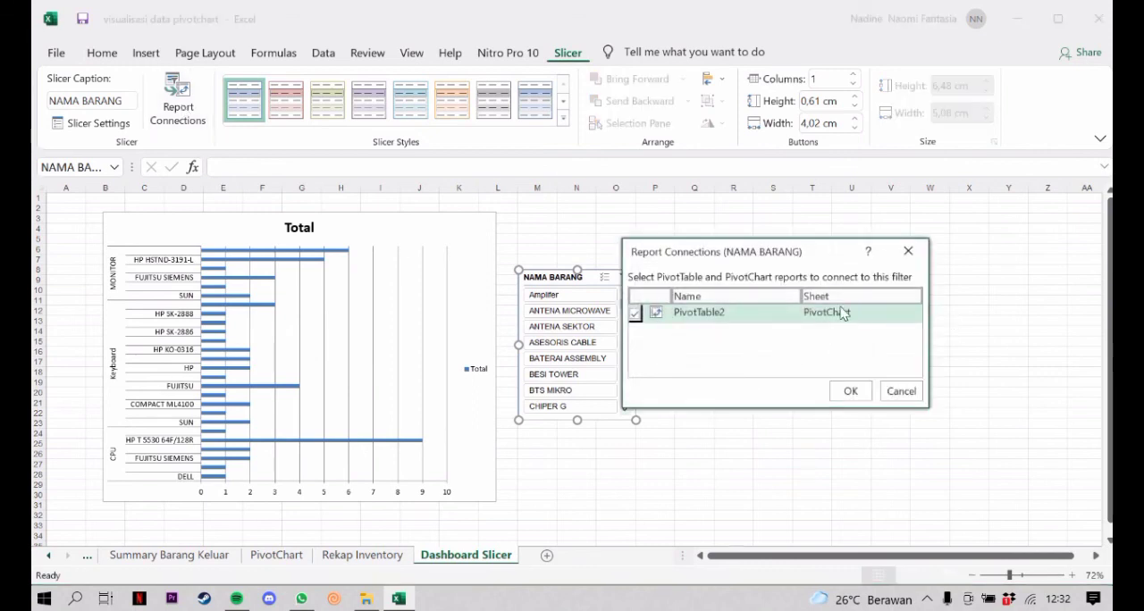
drag(802, 241, 820, 237)
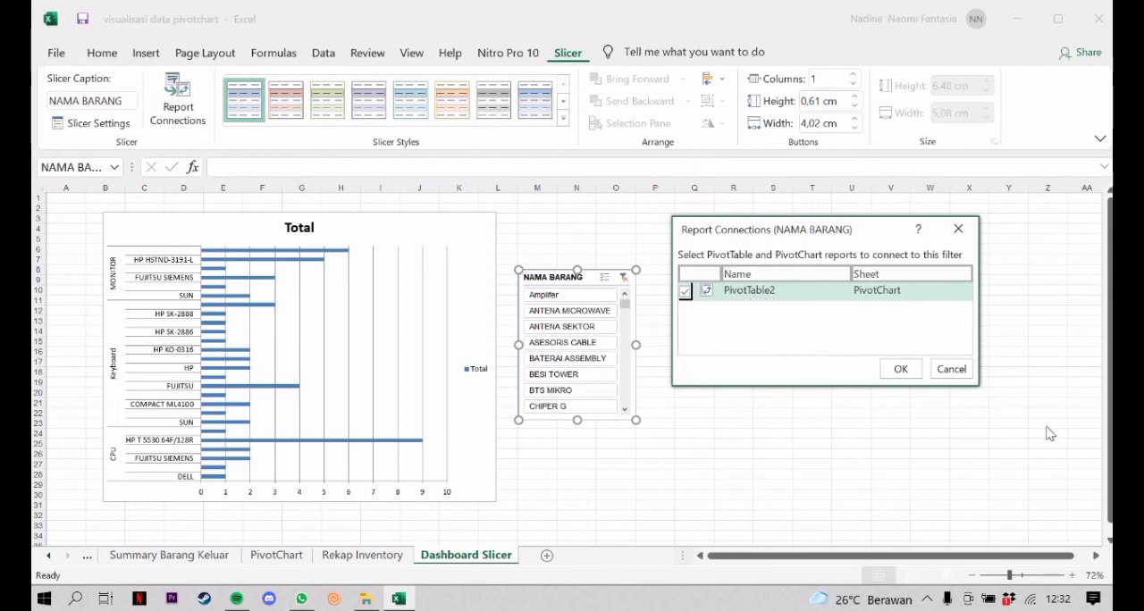
click(902, 370)
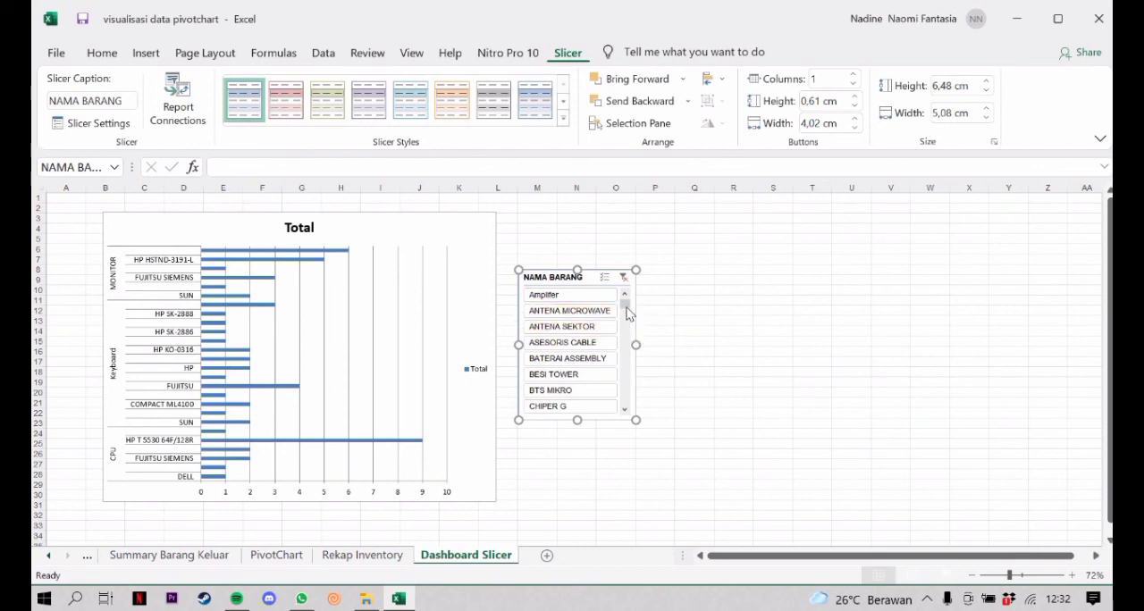
Filter the PivotChart to CPU with the NAMA BARANG slicer, and switch the selection to Keyboard
scroll(626, 308, down, 3)
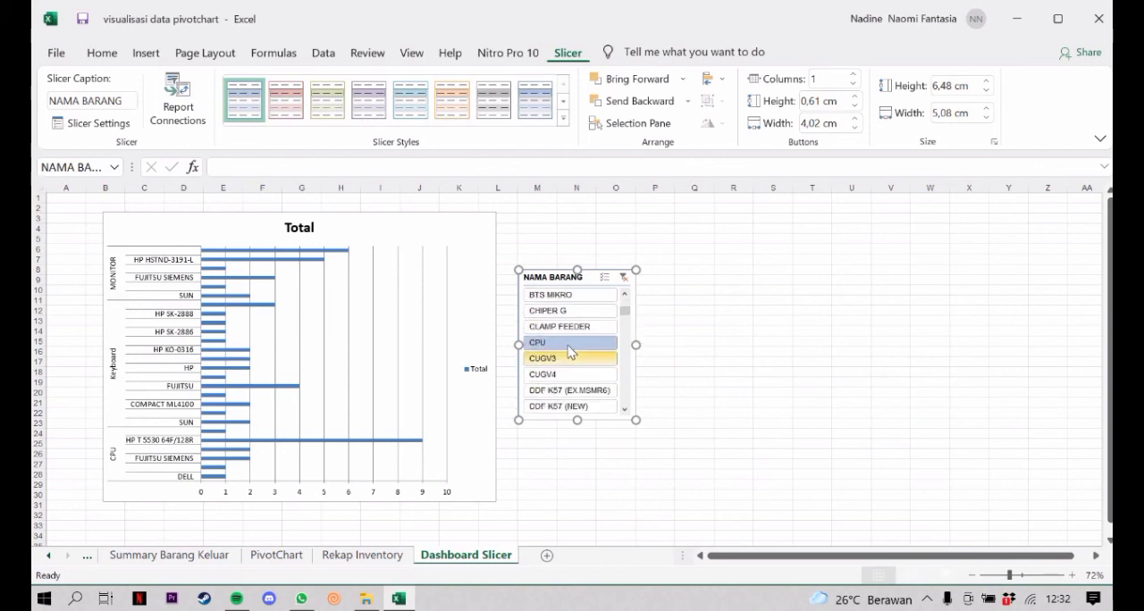
click(569, 347)
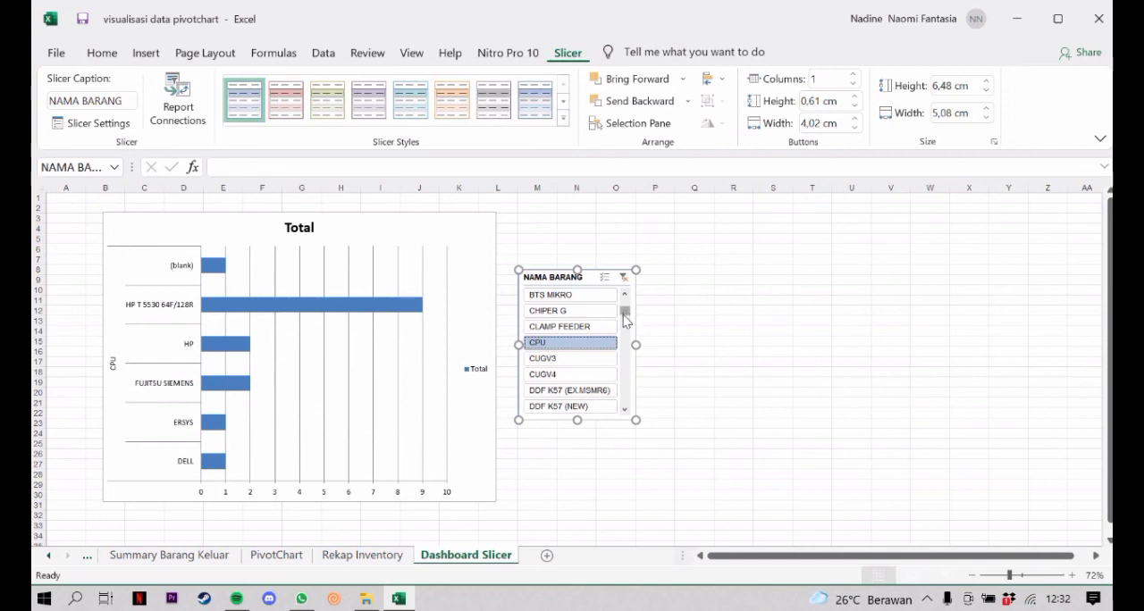
drag(626, 313, 626, 351)
click(550, 311)
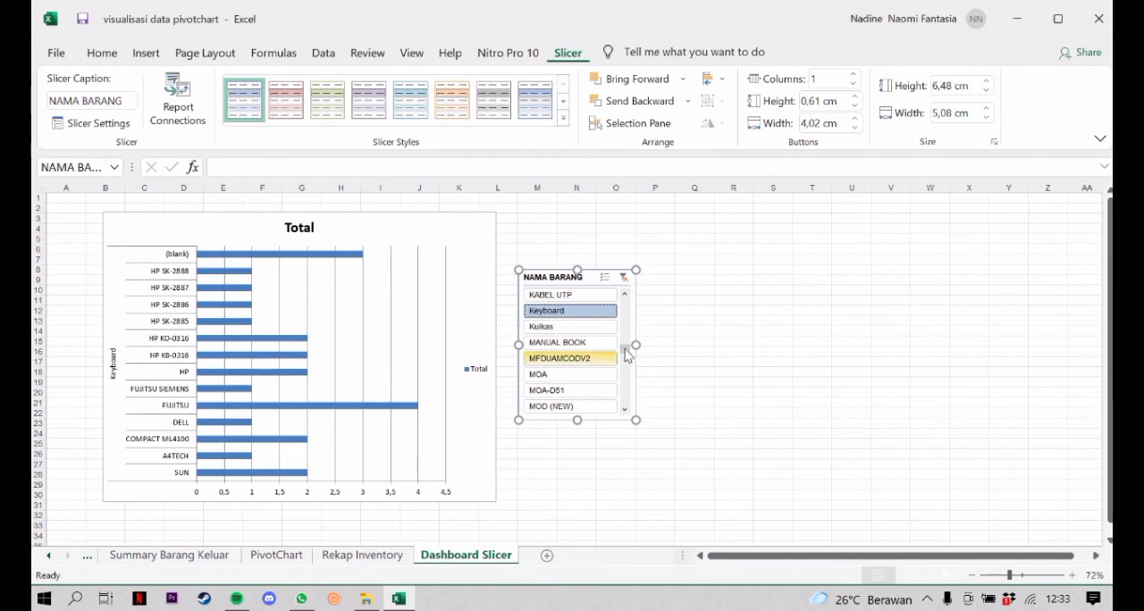
Filter the PivotChart to MONITOR with the NAMA BARANG slicer
scroll(622, 361, down, 3)
scroll(595, 360, down, 1)
click(593, 359)
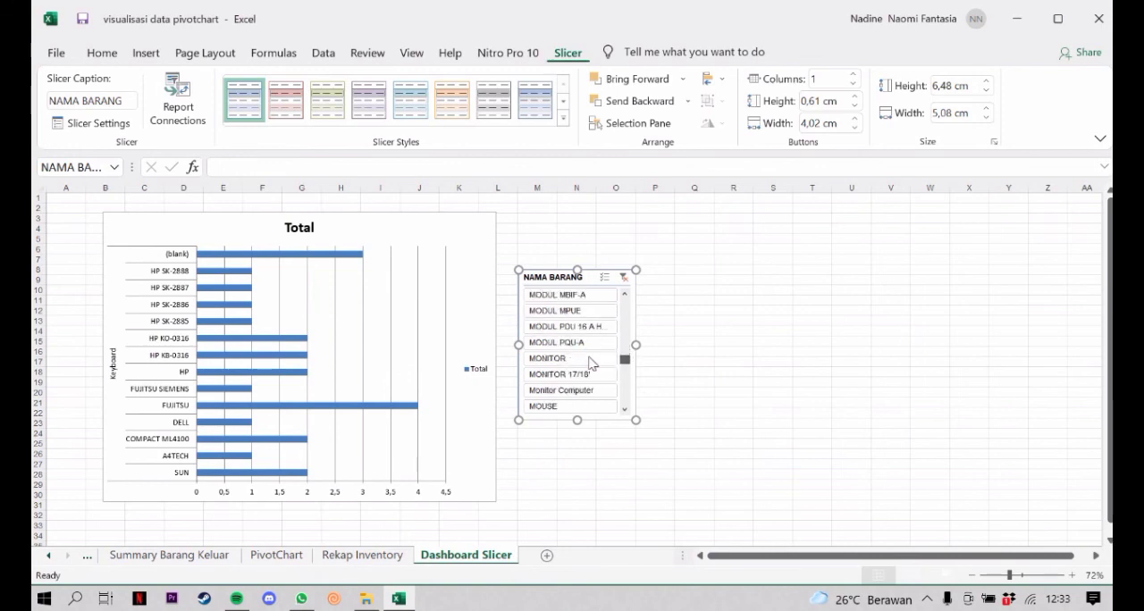